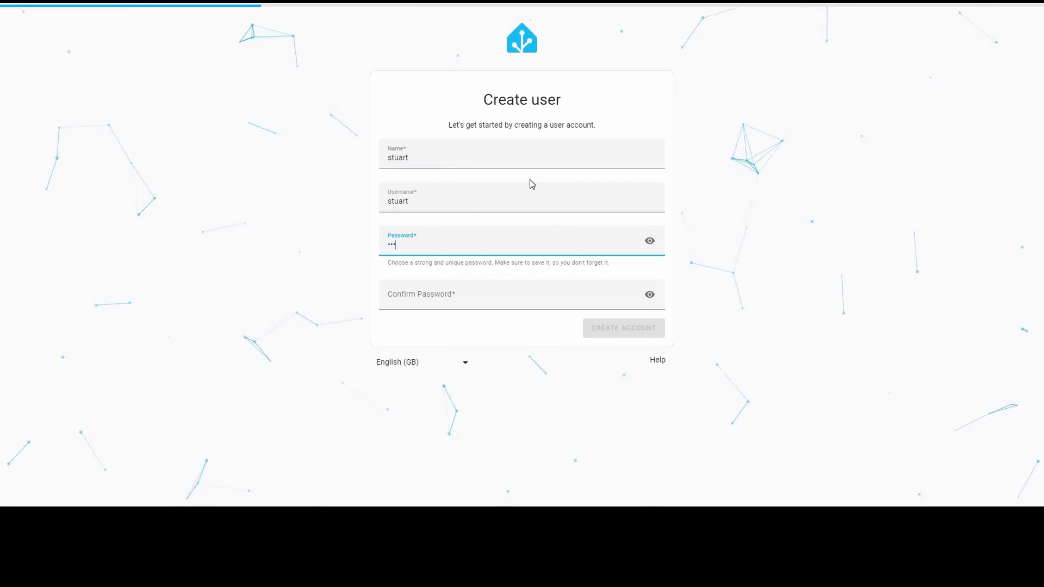
- Enter the account password and its matching confirmation, then create the first user account
{"action": "type", "text": "word"}
{"action": "key", "text": "Tab"}
{"action": "type", "text": "password"}
{"action": "left_click", "coordinate": [595, 330]}
- Accept the home location and pick the home country by typing 'un' in the Country list
{"action": "left_click", "coordinate": [645, 419]}
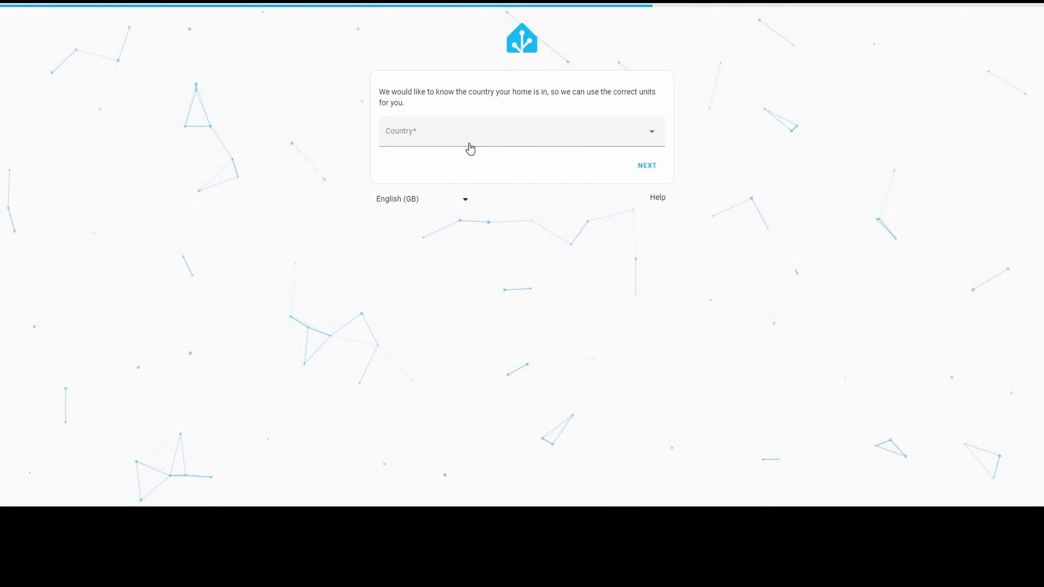
{"action": "left_click", "coordinate": [469, 149]}
{"action": "key", "text": "u"}
{"action": "key", "text": "n"}
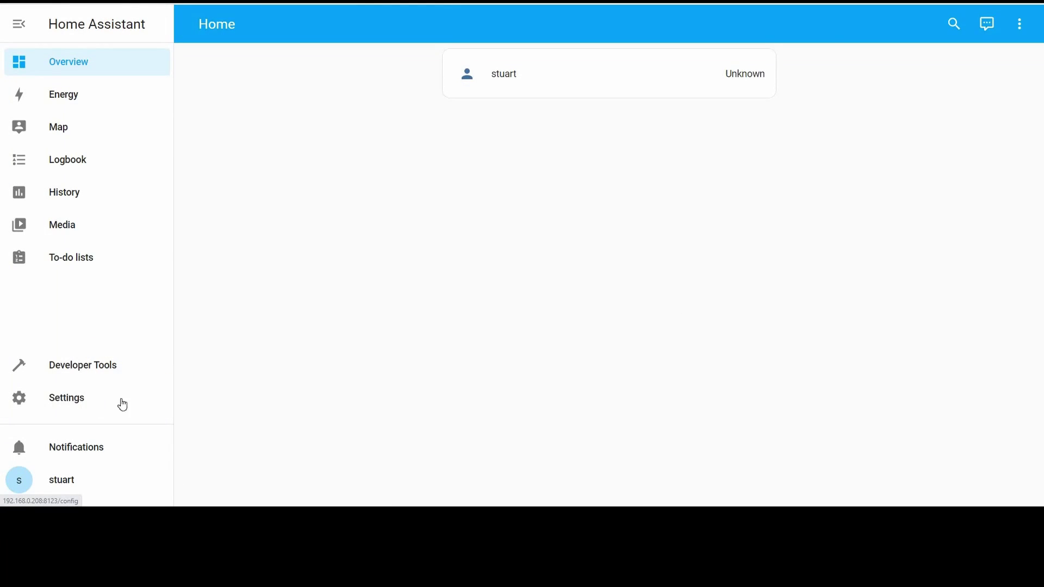
- Find the File editor add-on in the Add-on Store via 'file', show it in the sidebar and start it
{"action": "left_click", "coordinate": [123, 405]}
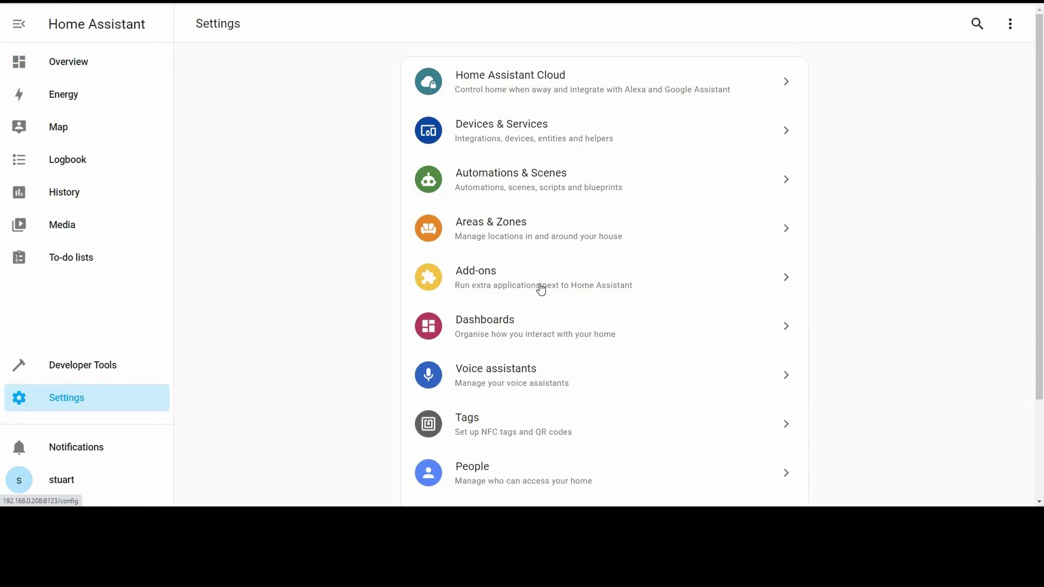
{"action": "left_click", "coordinate": [504, 279]}
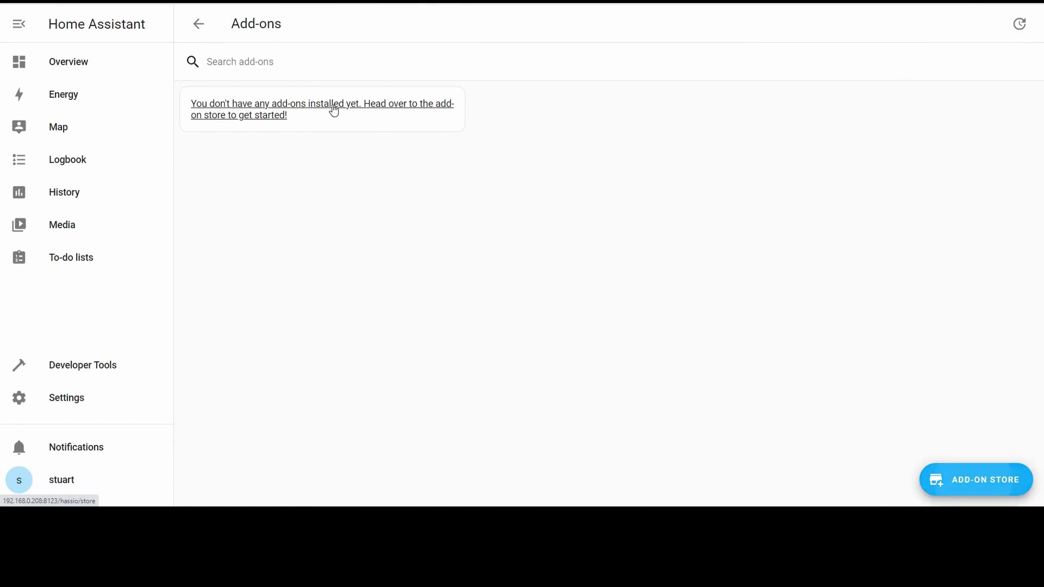
{"action": "left_click", "coordinate": [308, 104]}
{"action": "type", "text": "file"}
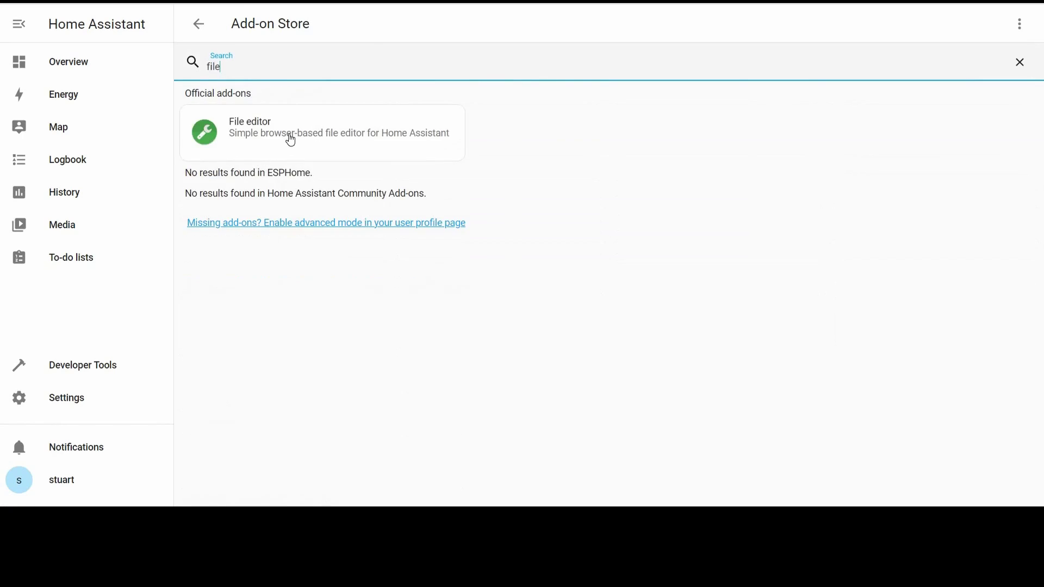
{"action": "left_click", "coordinate": [297, 143]}
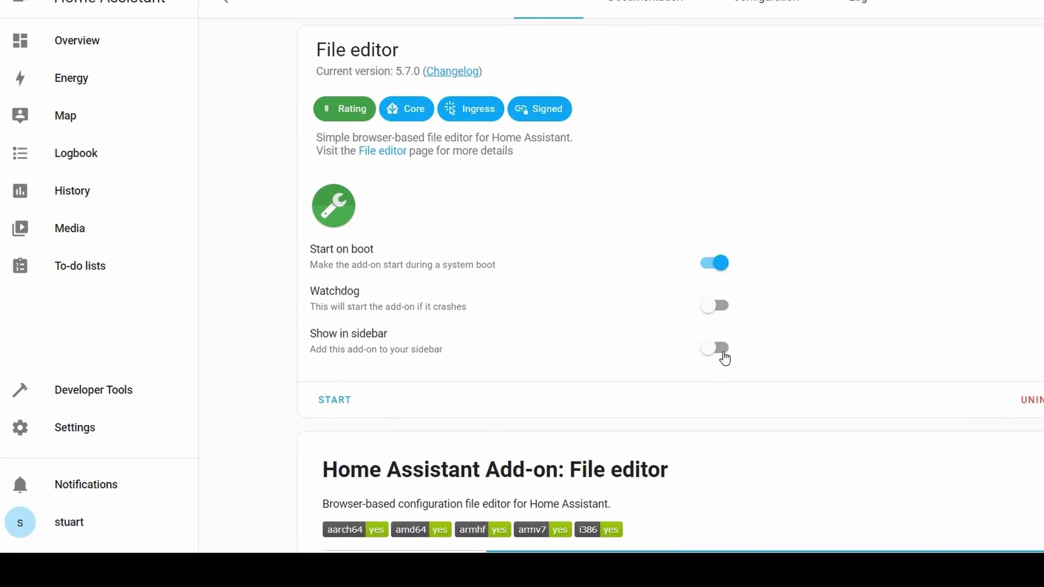
{"action": "left_click", "coordinate": [758, 356]}
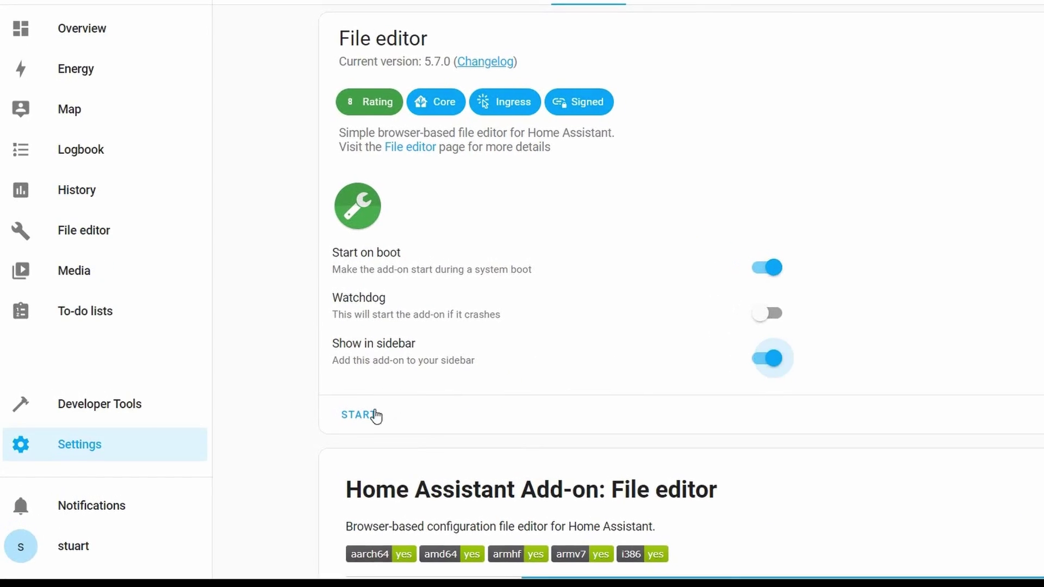
{"action": "left_click", "coordinate": [353, 411]}
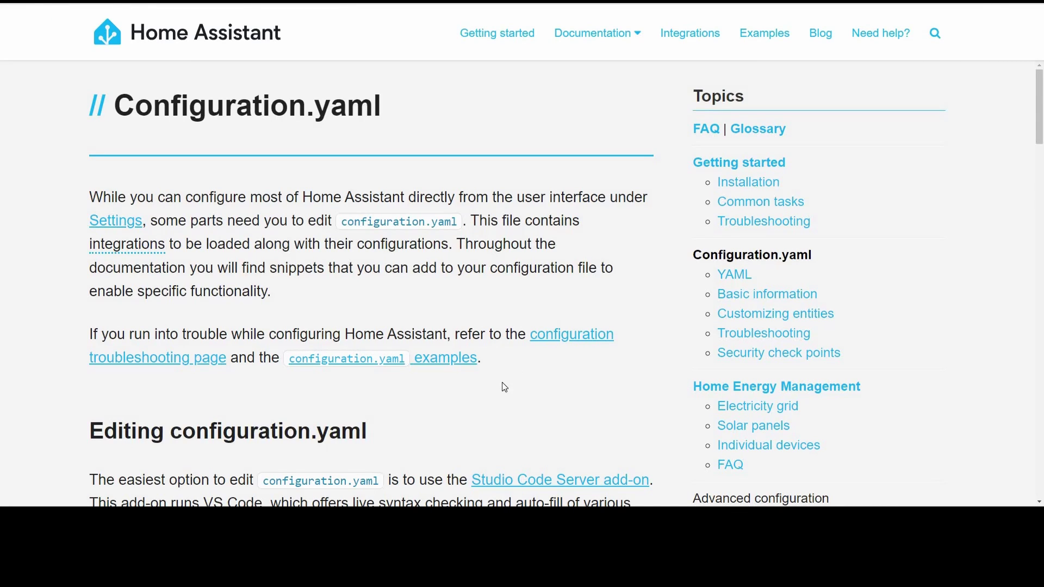
- Scroll the Configuration.yaml documentation down to the Editing configuration.yaml section
{"action": "scroll", "coordinate": [464, 386], "scroll_direction": "down", "scroll_amount": 1}
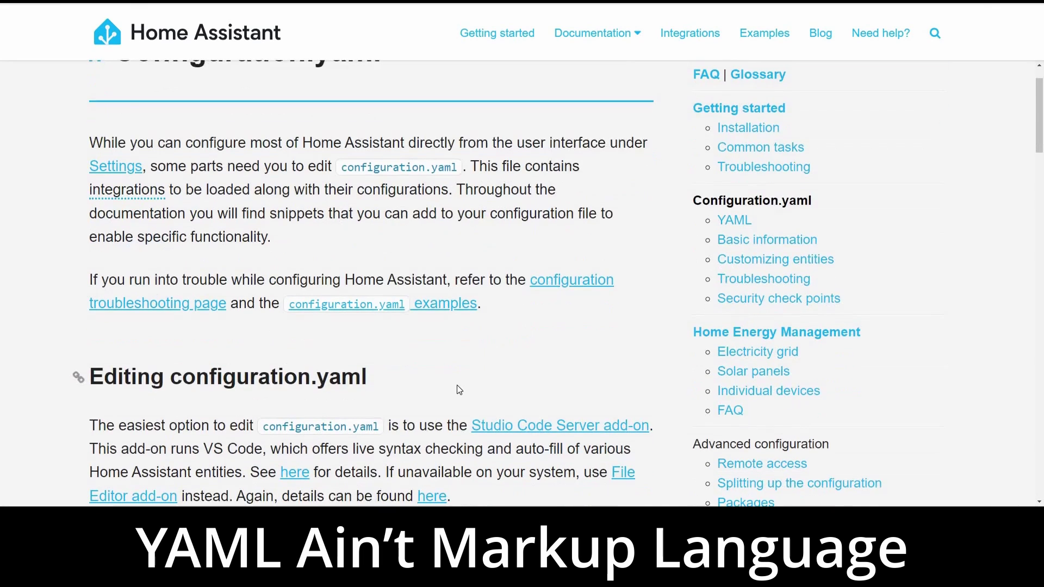
{"action": "scroll", "coordinate": [496, 374], "scroll_direction": "down", "scroll_amount": 1}
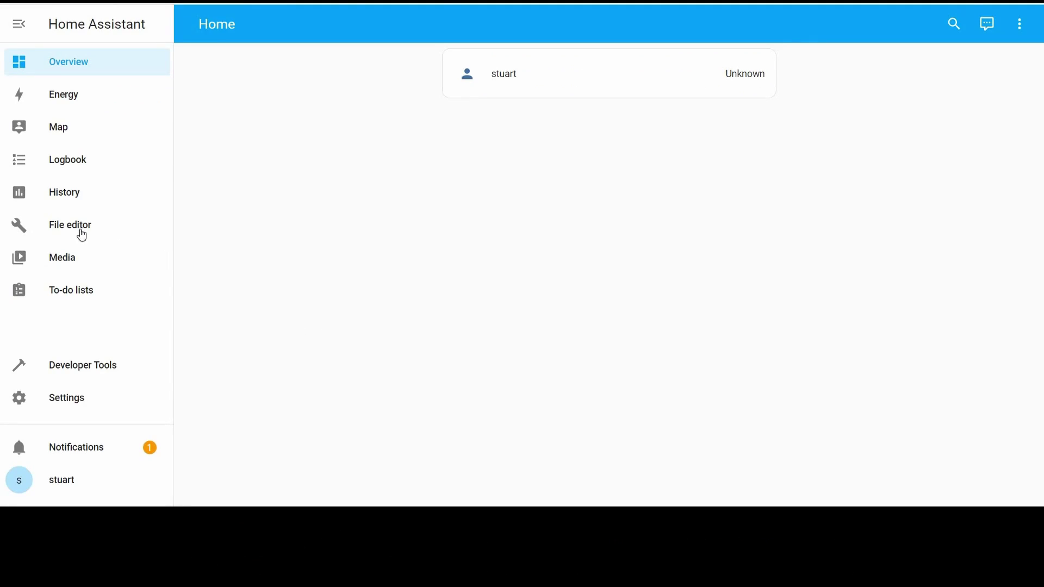
- Open the File editor and pick secrets.yaml from the configuration file browser
{"action": "left_click", "coordinate": [70, 225]}
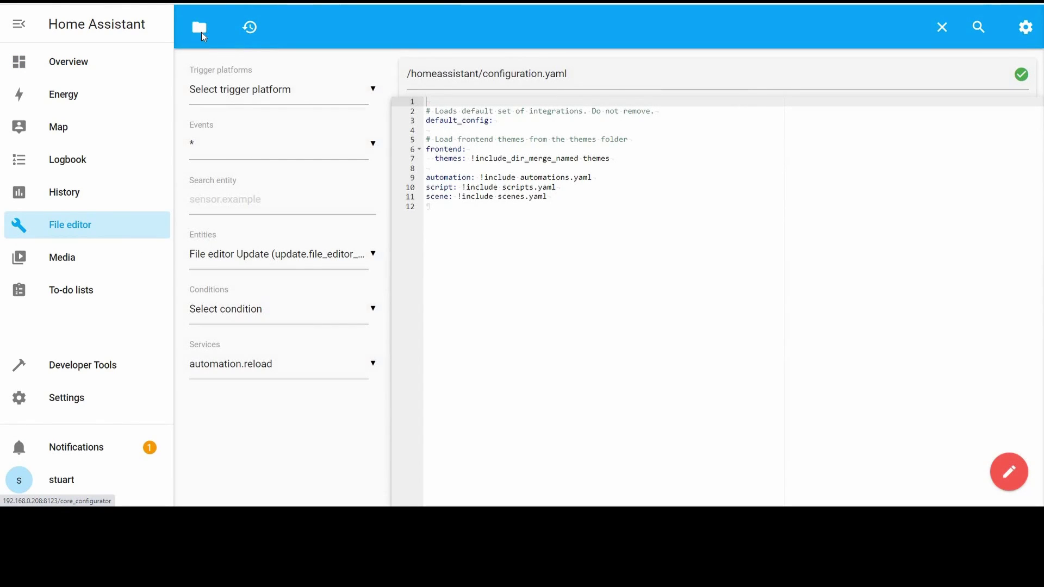
{"action": "left_click", "coordinate": [201, 33]}
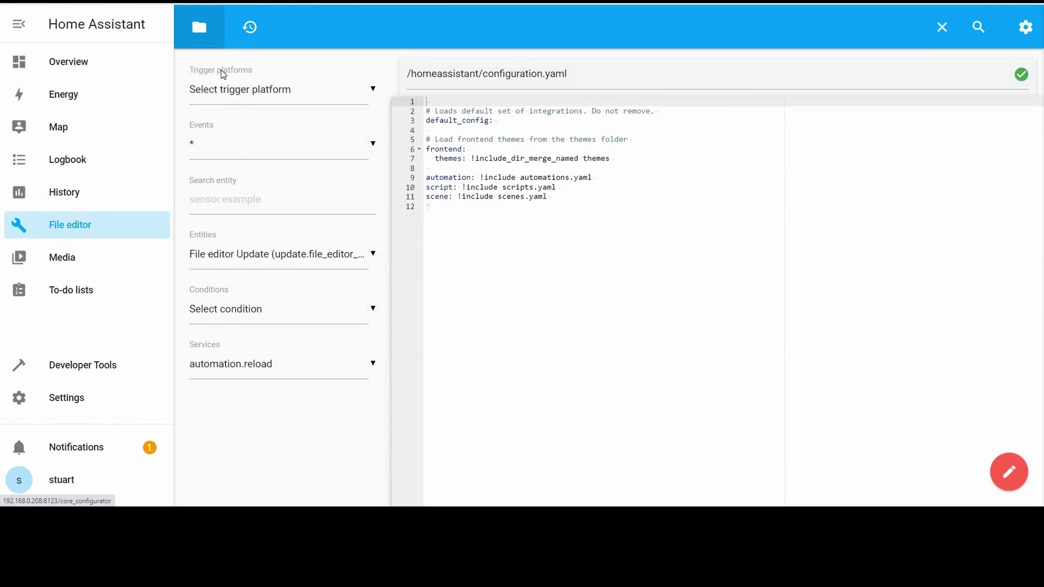
{"action": "scroll", "coordinate": [226, 353], "scroll_direction": "down", "scroll_amount": 4}
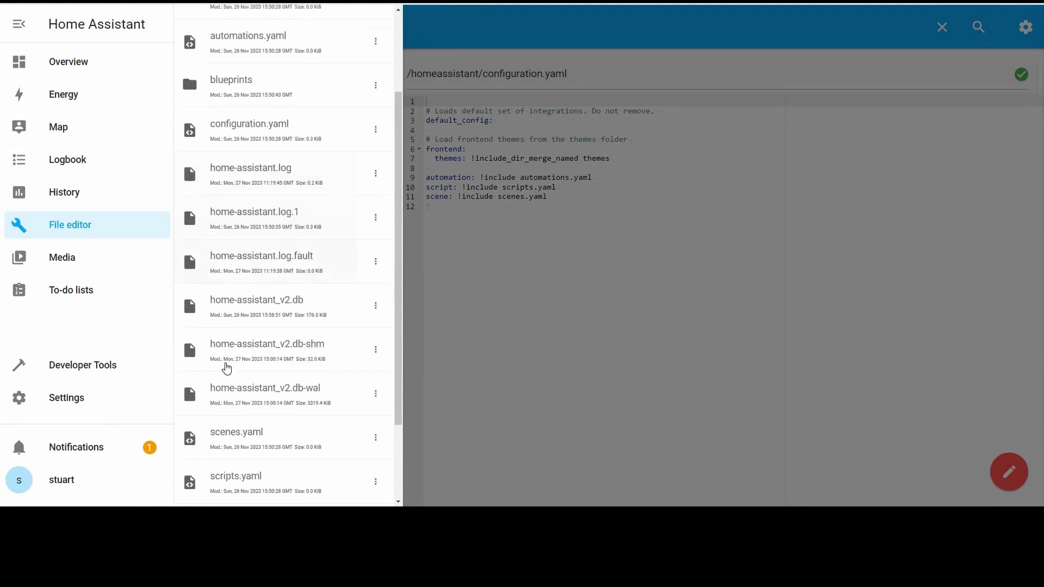
{"action": "left_click", "coordinate": [226, 394]}
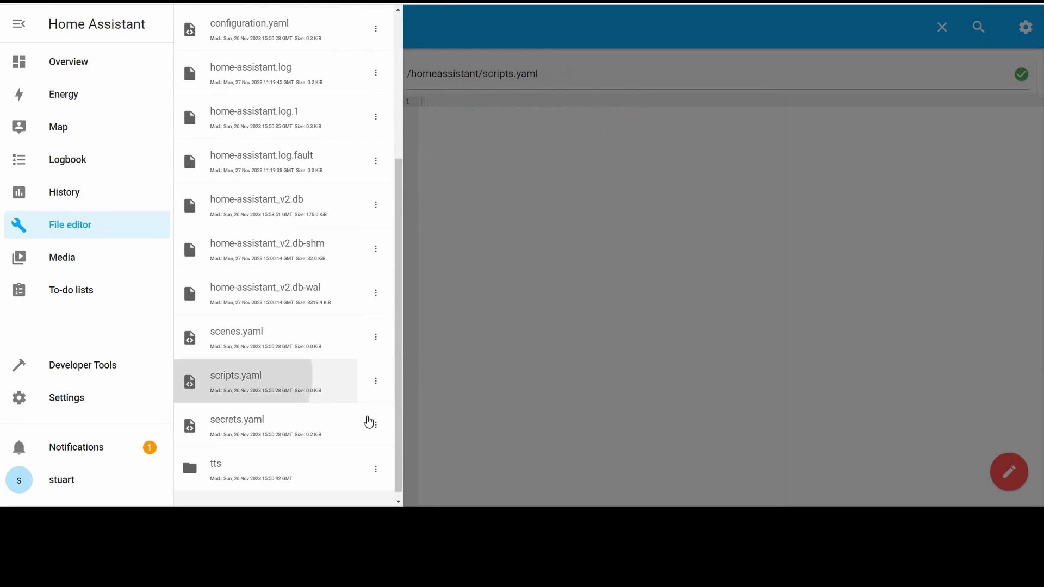
{"action": "left_click", "coordinate": [237, 422]}
{"action": "left_click", "coordinate": [532, 203]}
- Copy the Home Assistant Web API authentication token from the diyBMS Integration page
{"action": "left_click", "coordinate": [550, 226]}
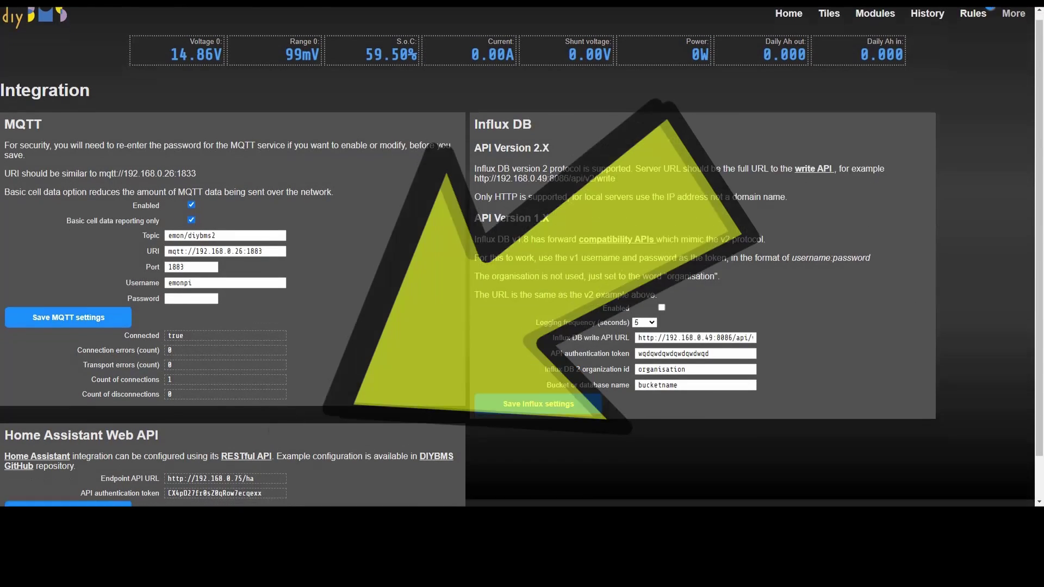
{"action": "scroll", "coordinate": [516, 272], "scroll_direction": "down", "scroll_amount": 1}
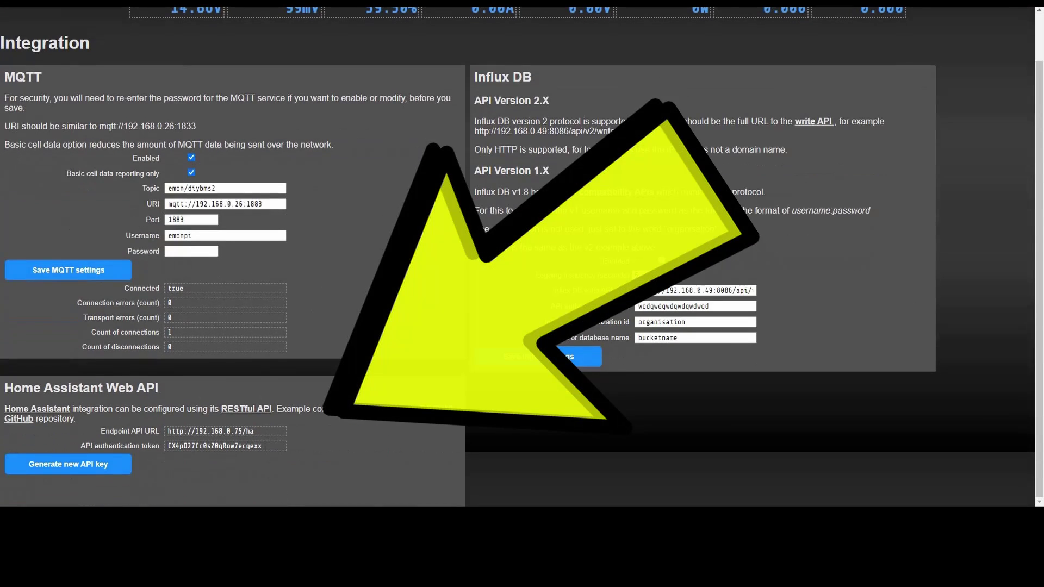
{"action": "double_click", "coordinate": [252, 447]}
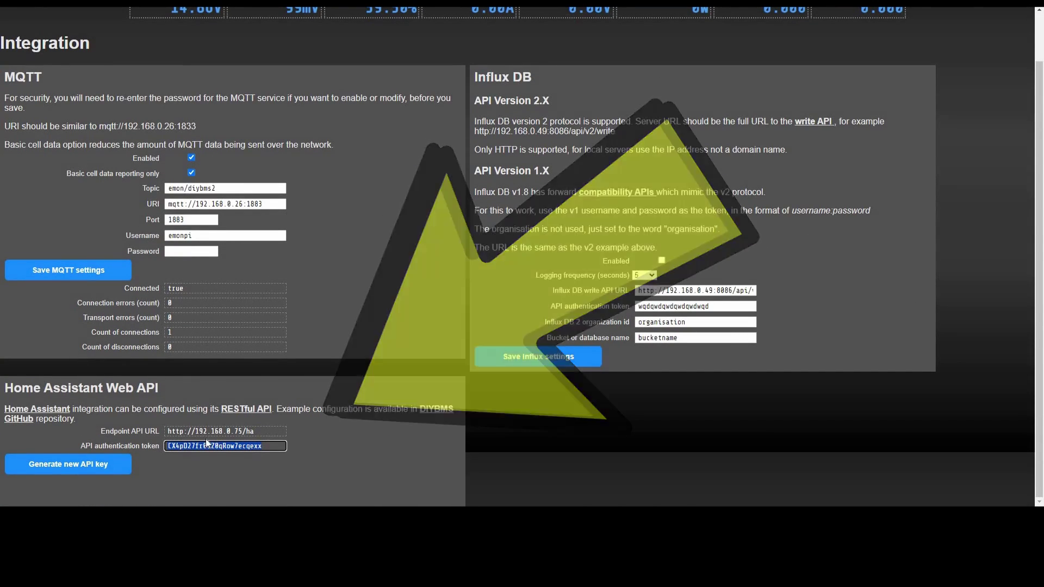
{"action": "right_click", "coordinate": [252, 451]}
{"action": "left_click", "coordinate": [148, 450]}
{"action": "key", "text": "shift+Tab"}
{"action": "key", "text": "Tab"}
{"action": "key", "text": "ctrl+c"}
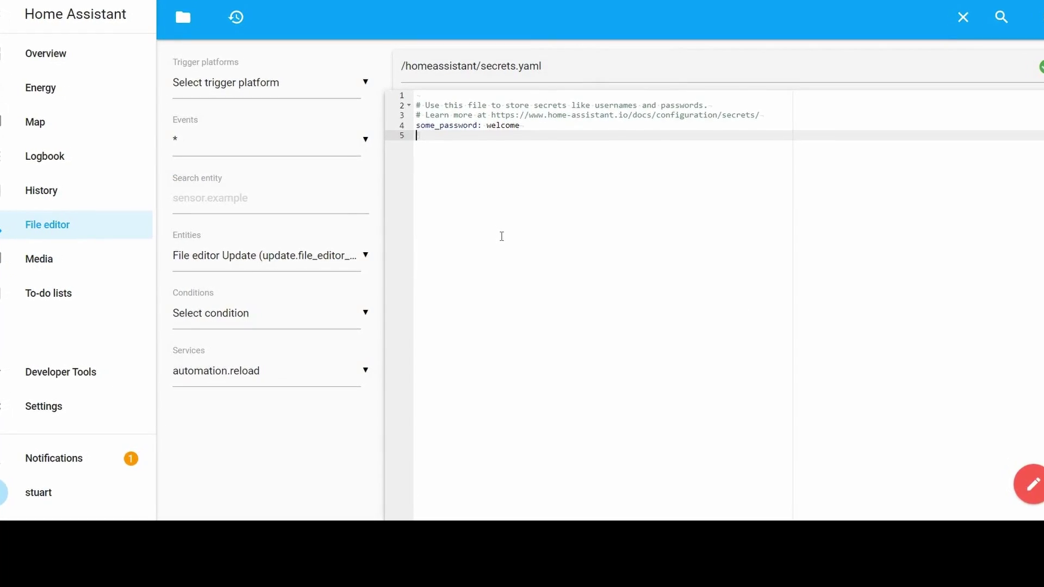
- Add a 'diybms_api_token:' line to secrets.yaml holding the pasted API token
{"action": "key", "text": "Return"}
{"action": "type", "text": "diybms_api_"}
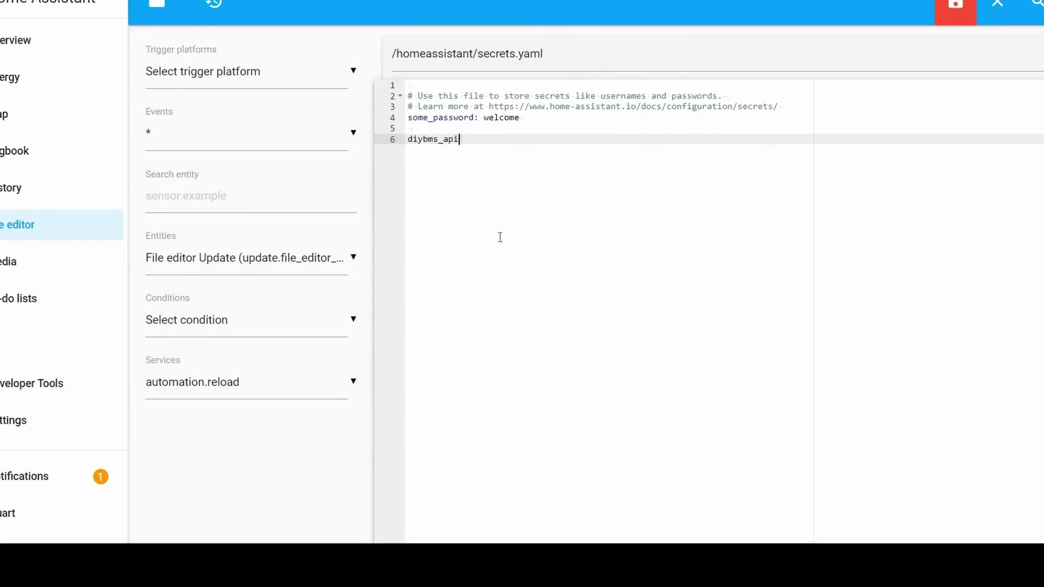
{"action": "type", "text": "token:"}
{"action": "key", "text": "ctrl+v"}
{"action": "key", "text": "Return"}
{"action": "key", "text": "Return"}
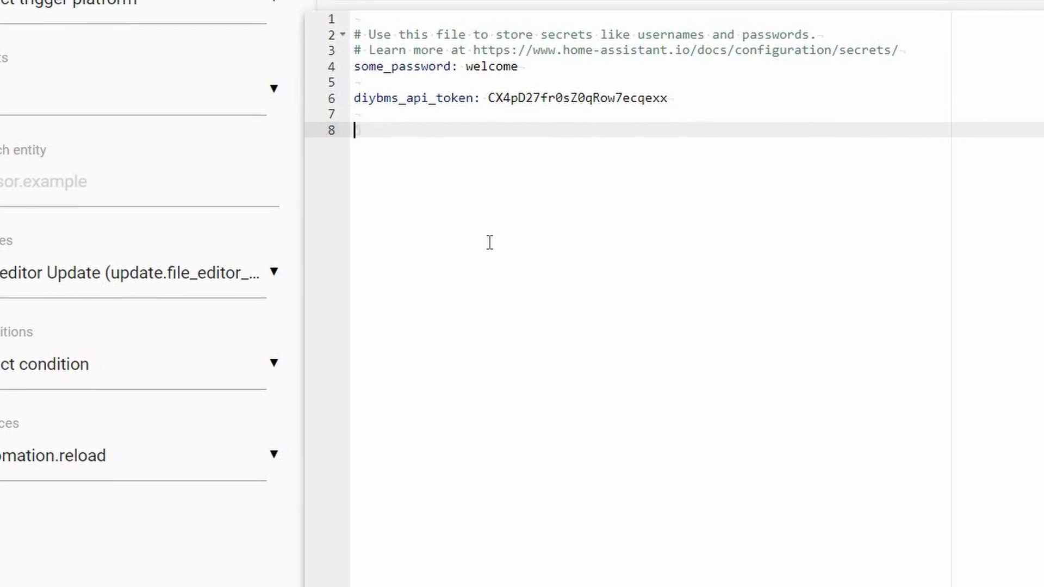
- Open configuration.yaml and add an empty line at its end
{"action": "left_click", "coordinate": [201, 25]}
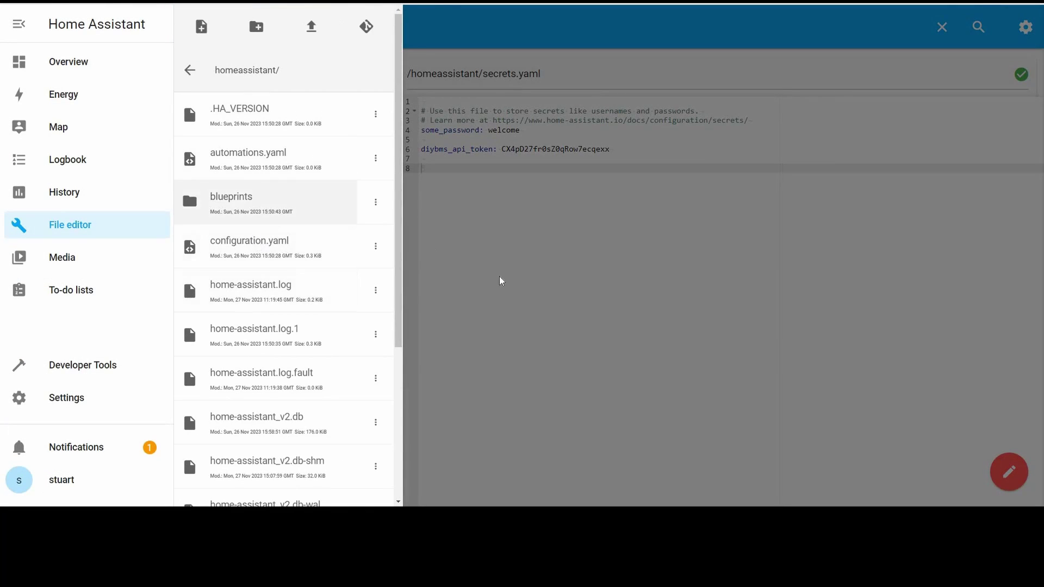
{"action": "left_click", "coordinate": [248, 241]}
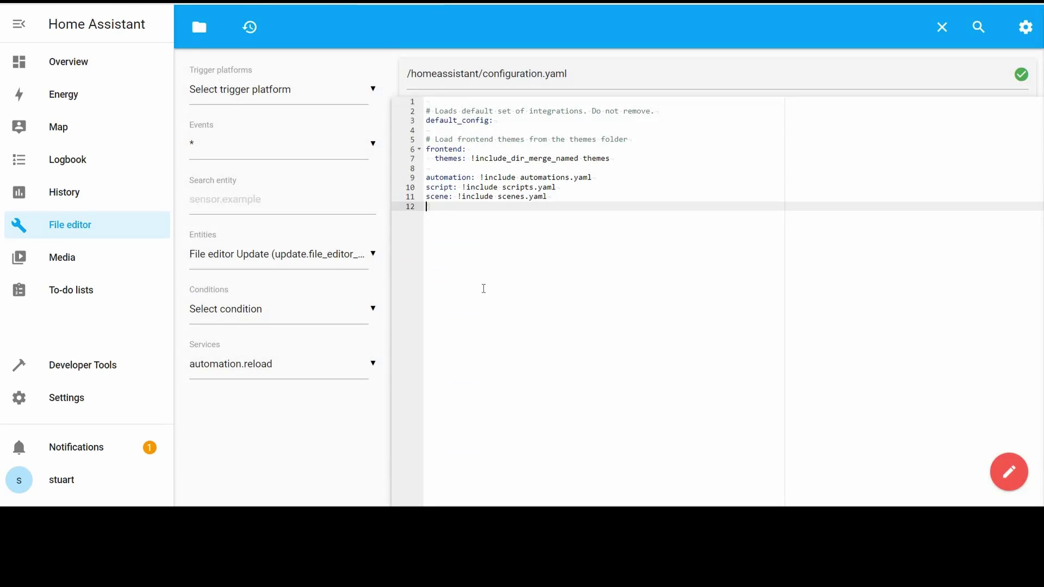
{"action": "key", "text": "Return"}
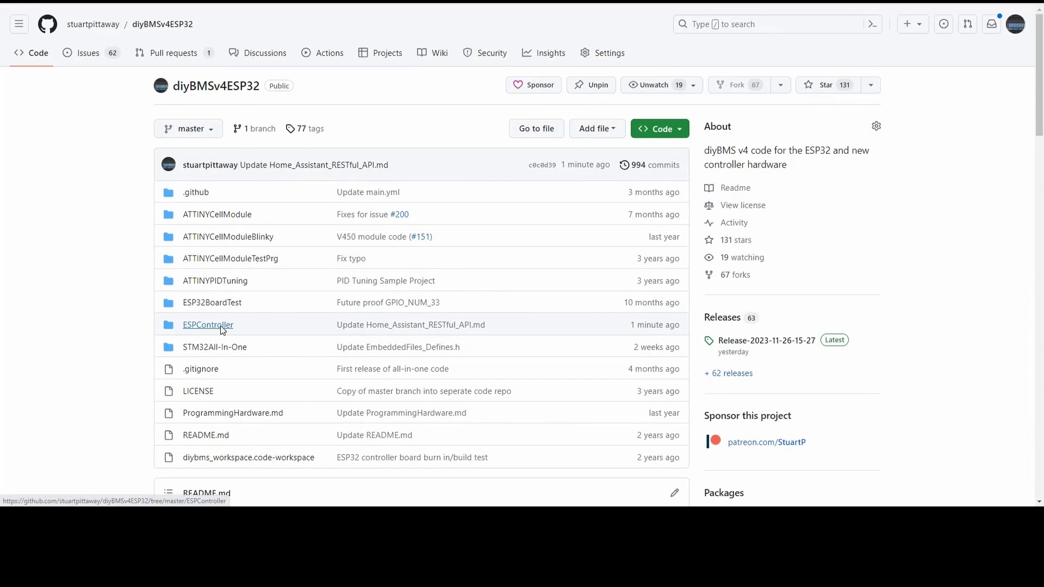
- Open ESPController > Home_Assistant_RESTful_API.md and scroll to its example configuration
{"action": "left_click", "coordinate": [223, 328]}
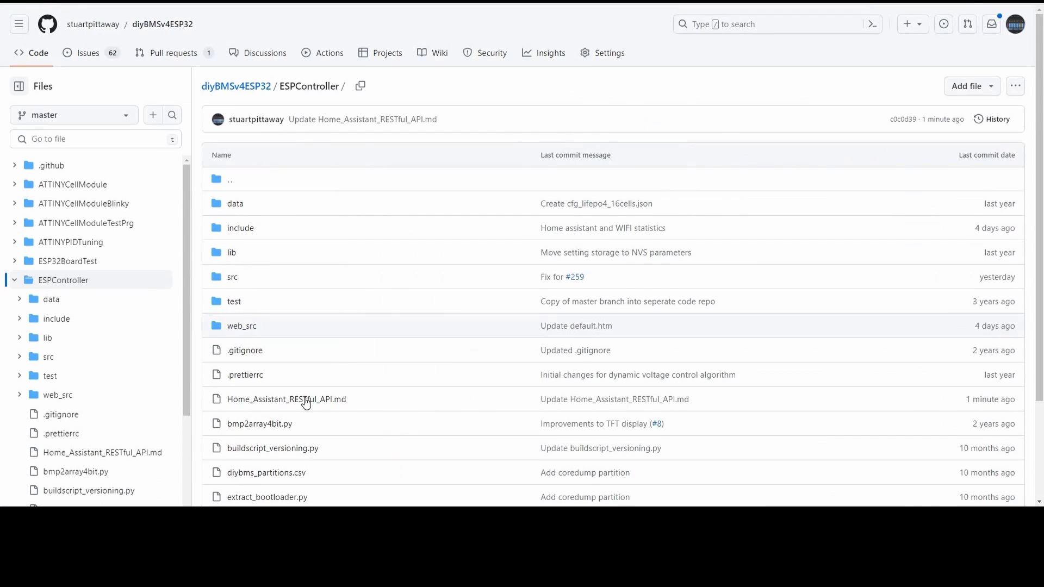
{"action": "left_click", "coordinate": [371, 386]}
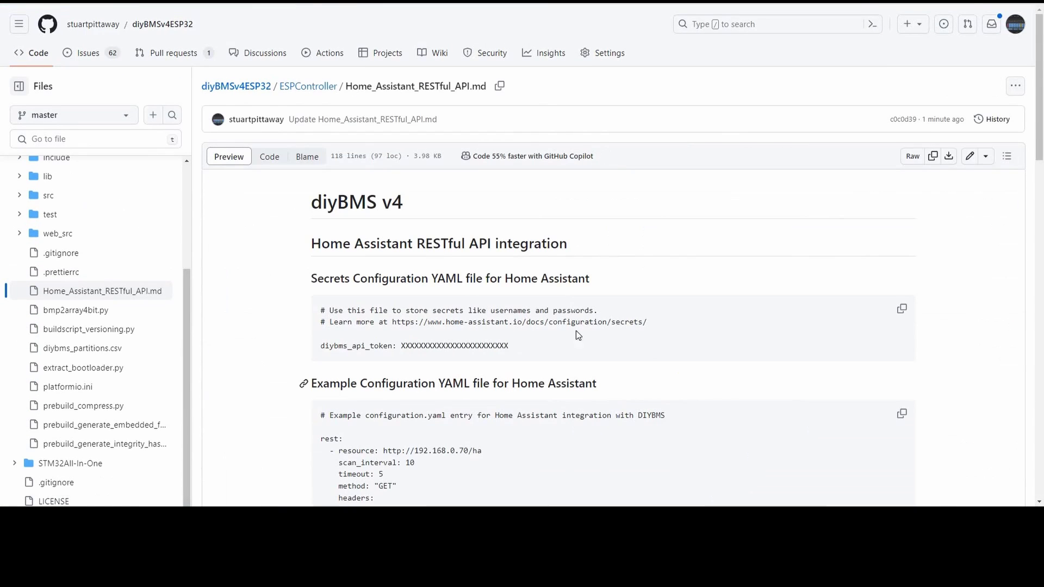
{"action": "scroll", "coordinate": [613, 320], "scroll_direction": "down", "scroll_amount": 5}
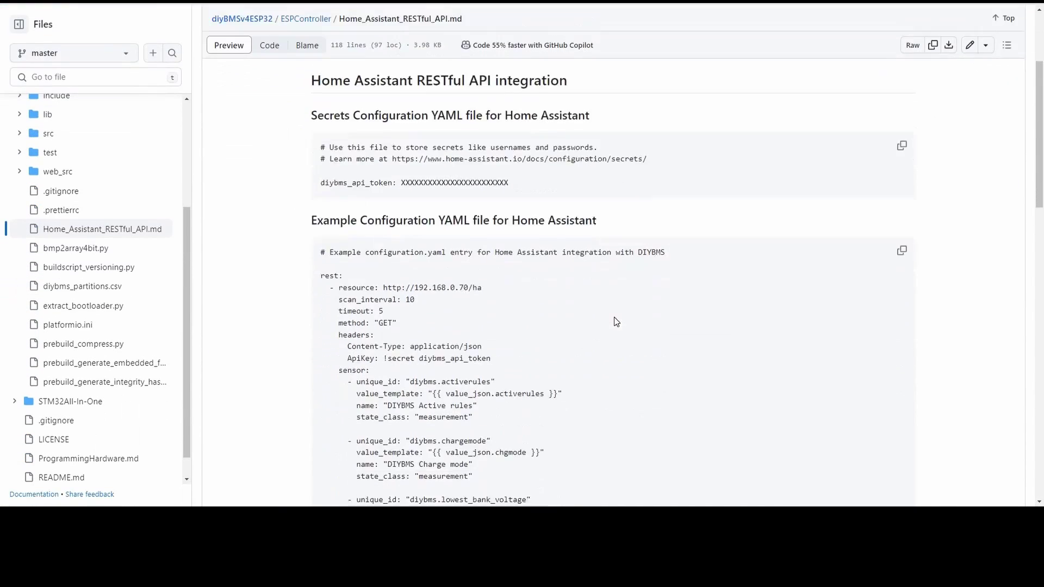
- Copy the example configuration.yaml code and paste it as plain text at line 13
{"action": "left_click", "coordinate": [903, 144]}
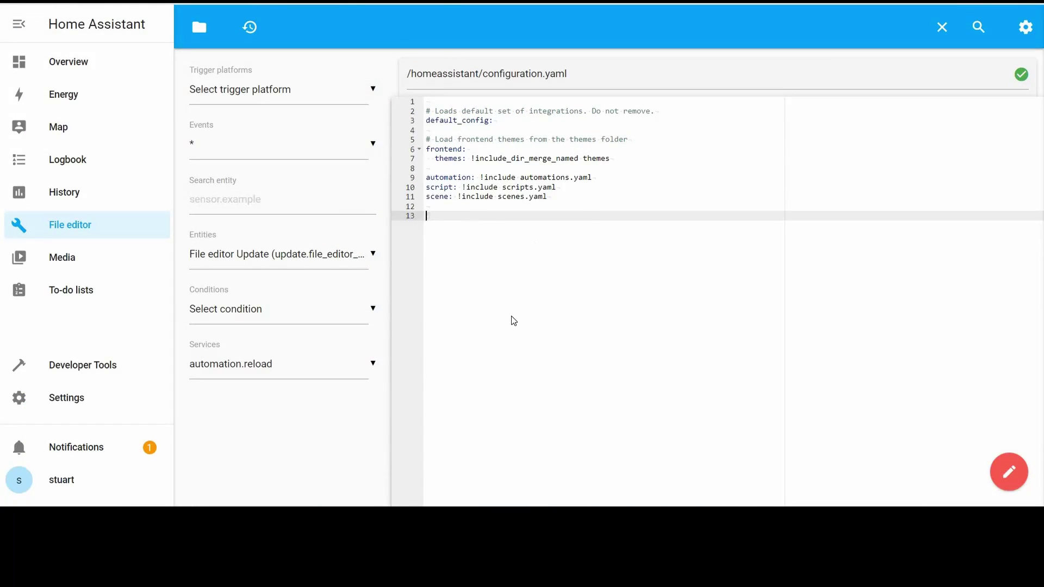
{"action": "right_click", "coordinate": [471, 217]}
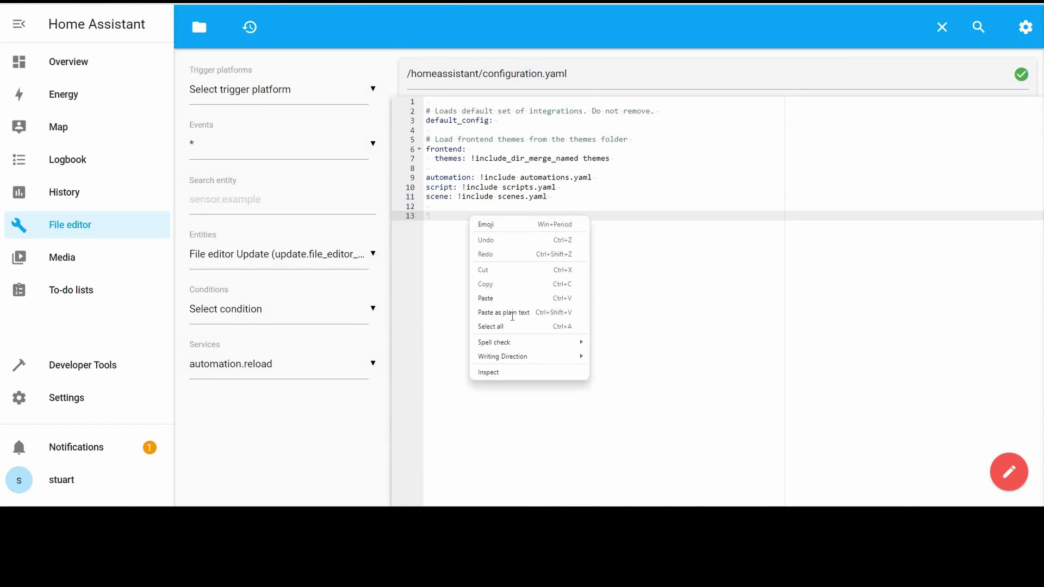
{"action": "left_click", "coordinate": [567, 311]}
{"action": "scroll", "coordinate": [567, 315], "scroll_direction": "up", "scroll_amount": 8}
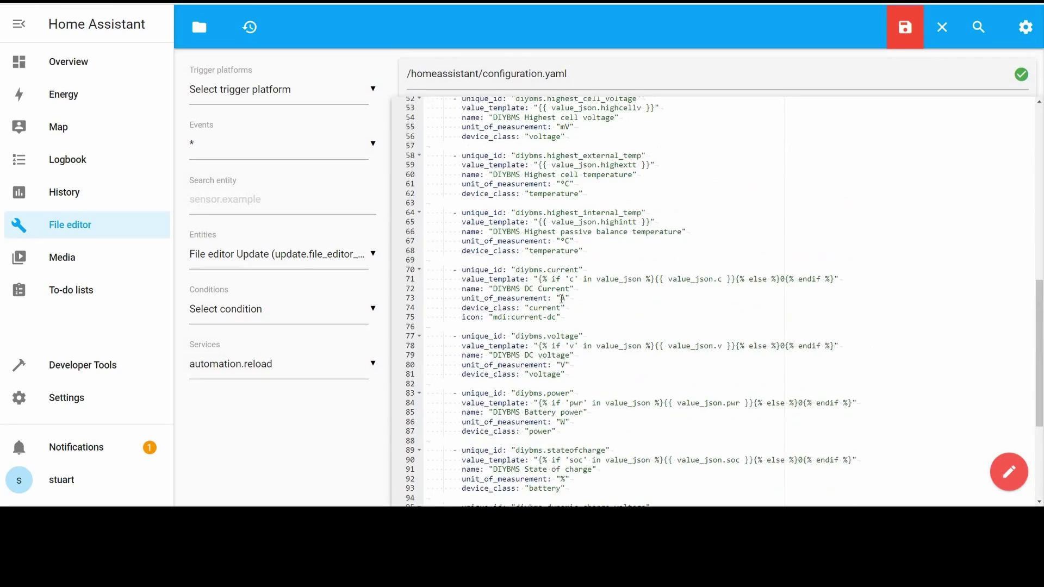
{"action": "scroll", "coordinate": [570, 214], "scroll_direction": "up", "scroll_amount": 5}
{"action": "left_click", "coordinate": [569, 214]}
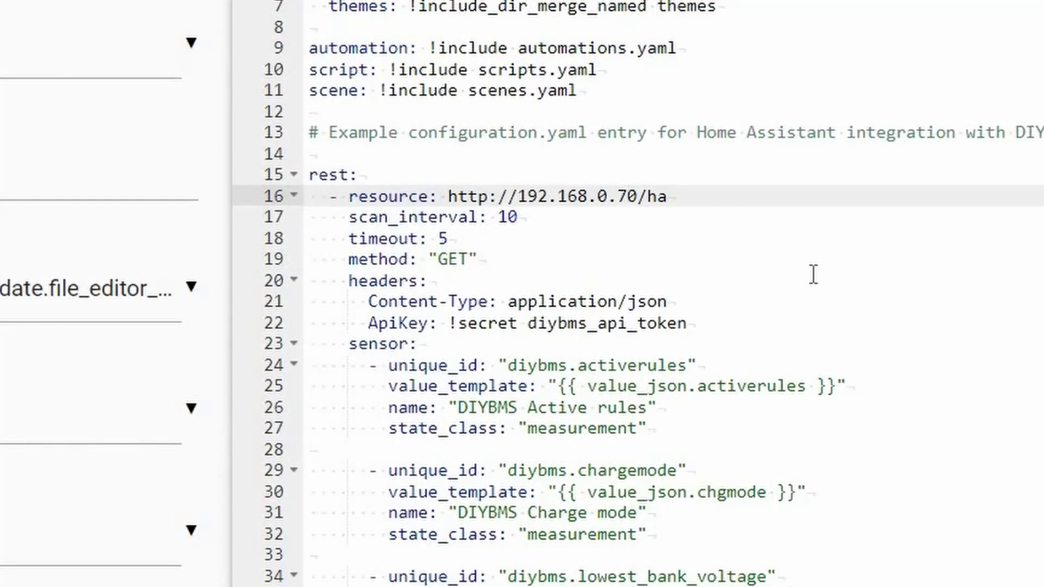
{"action": "key", "text": "BackSpace"}
{"action": "type", "text": "5"}
{"action": "key", "text": "Left"}
{"action": "key", "text": "Left"}
{"action": "key", "text": "Left"}
{"action": "left_click", "coordinate": [812, 274]}
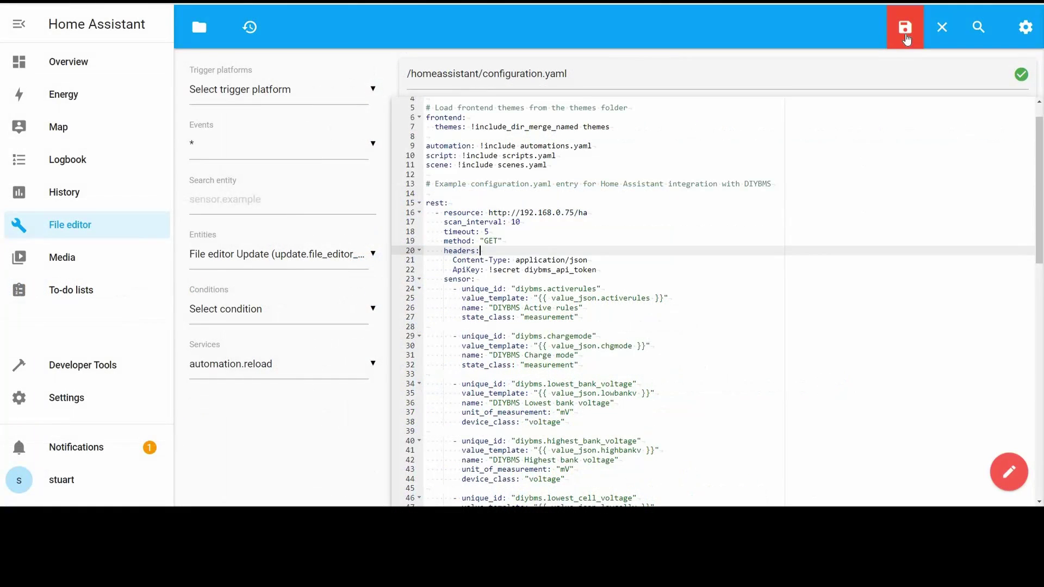
{"action": "left_click", "coordinate": [905, 38]}
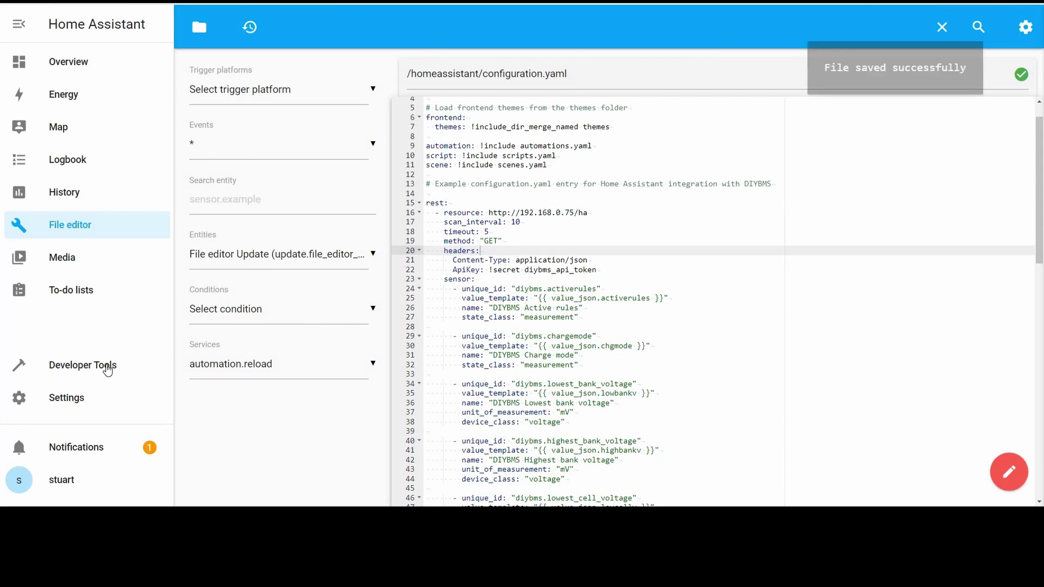
- In Developer Tools, confirm the configuration check passed and reload all YAML configuration
{"action": "left_click", "coordinate": [83, 365]}
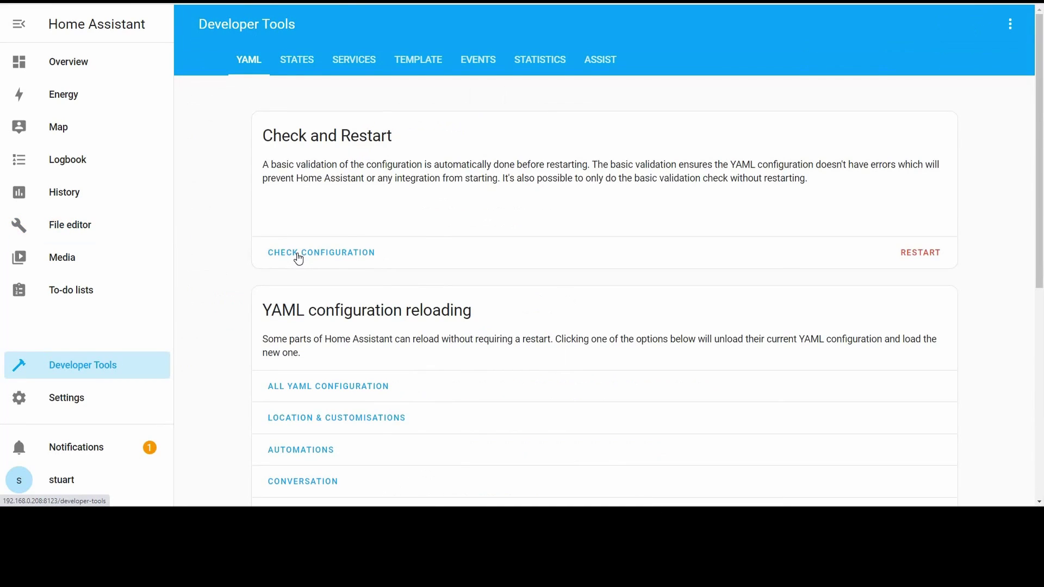
{"action": "triple_click", "coordinate": [722, 228]}
{"action": "left_click", "coordinate": [308, 390]}
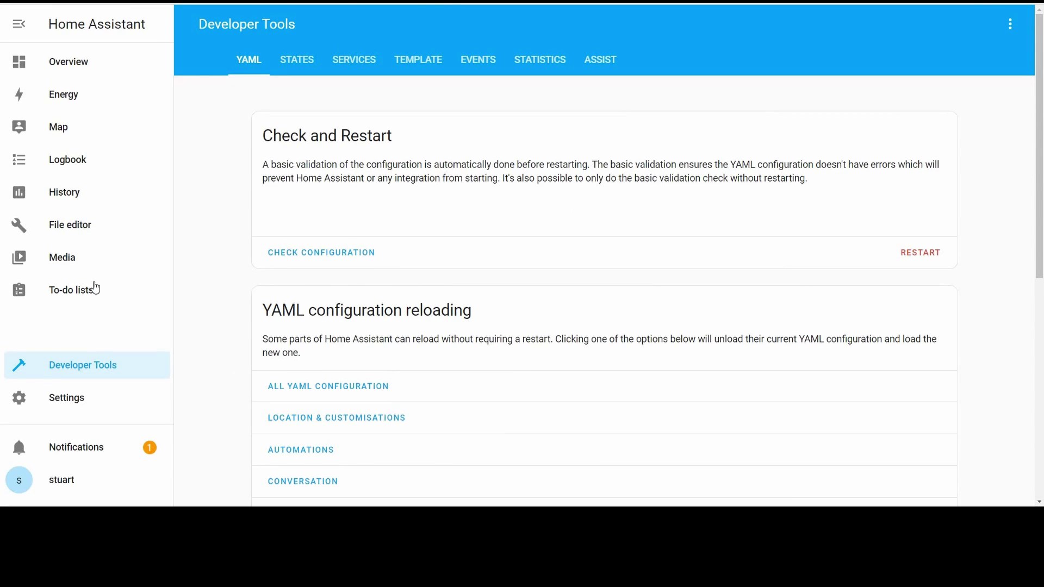
- Check the Overview dashboard's DIYBMS sensor readings, including the 59.5% state of charge
{"action": "left_click", "coordinate": [62, 71]}
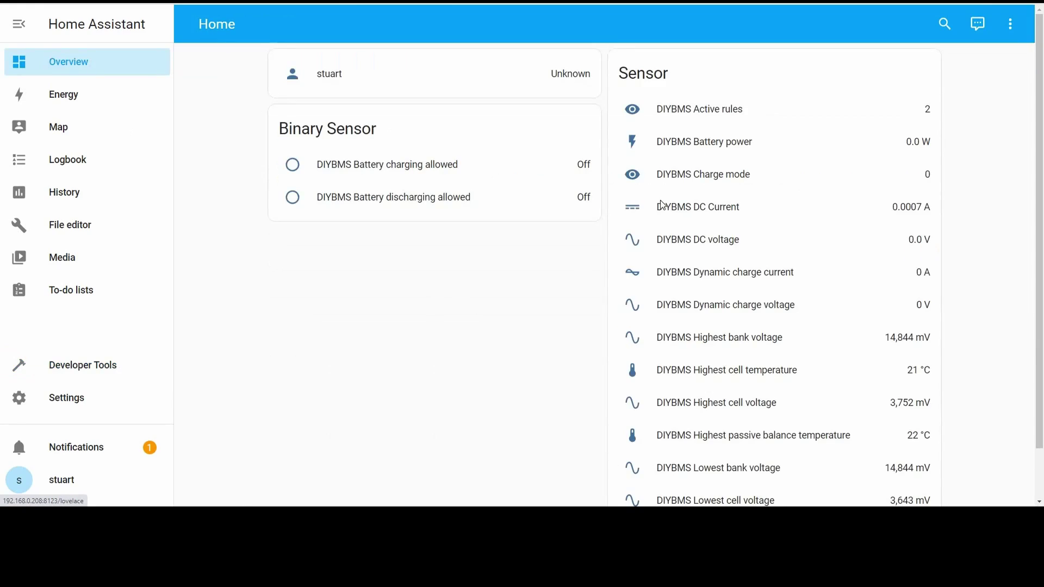
{"action": "scroll", "coordinate": [684, 171], "scroll_direction": "down", "scroll_amount": 1}
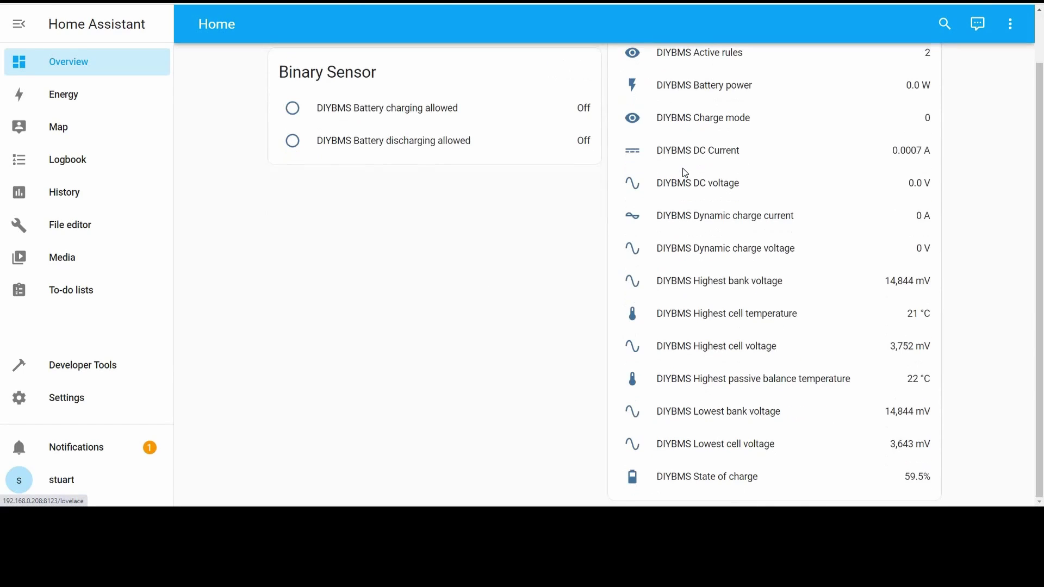
{"action": "scroll", "coordinate": [683, 172], "scroll_direction": "up", "scroll_amount": 1}
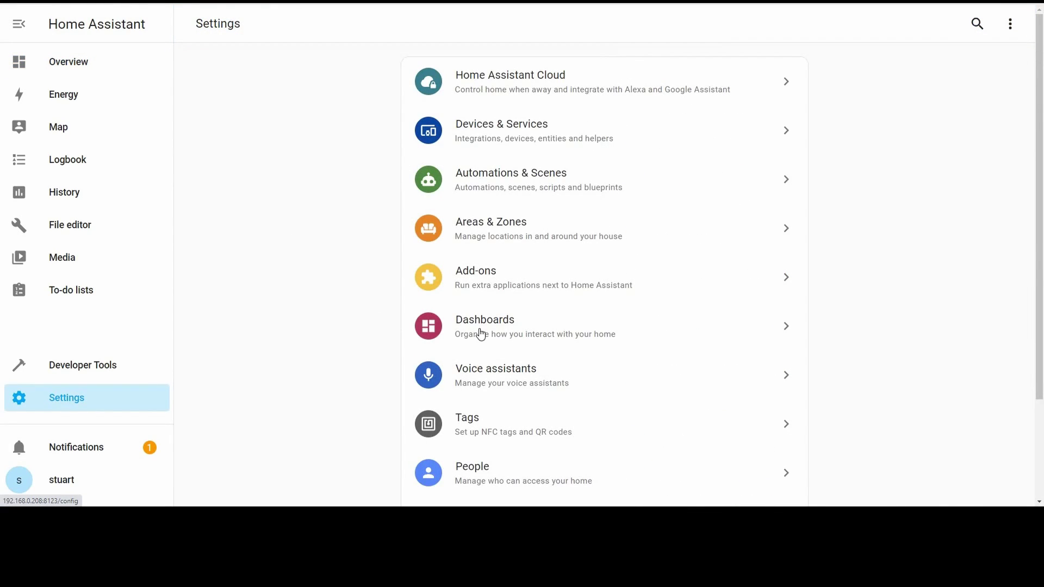
- Start a new dashboard from the dashboards list and title it DIYBMS
{"action": "left_click", "coordinate": [481, 334]}
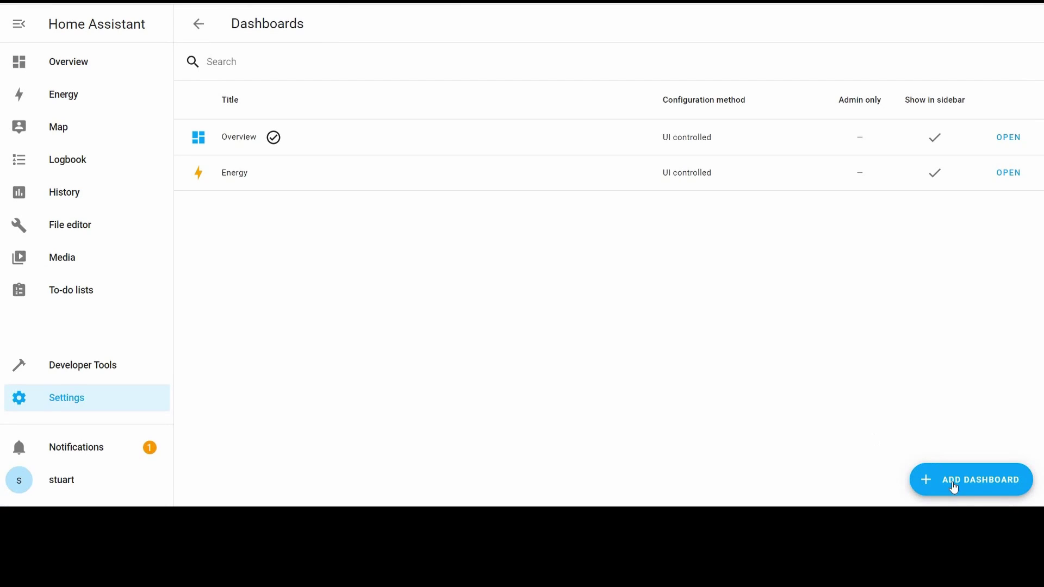
{"action": "left_click", "coordinate": [954, 487]}
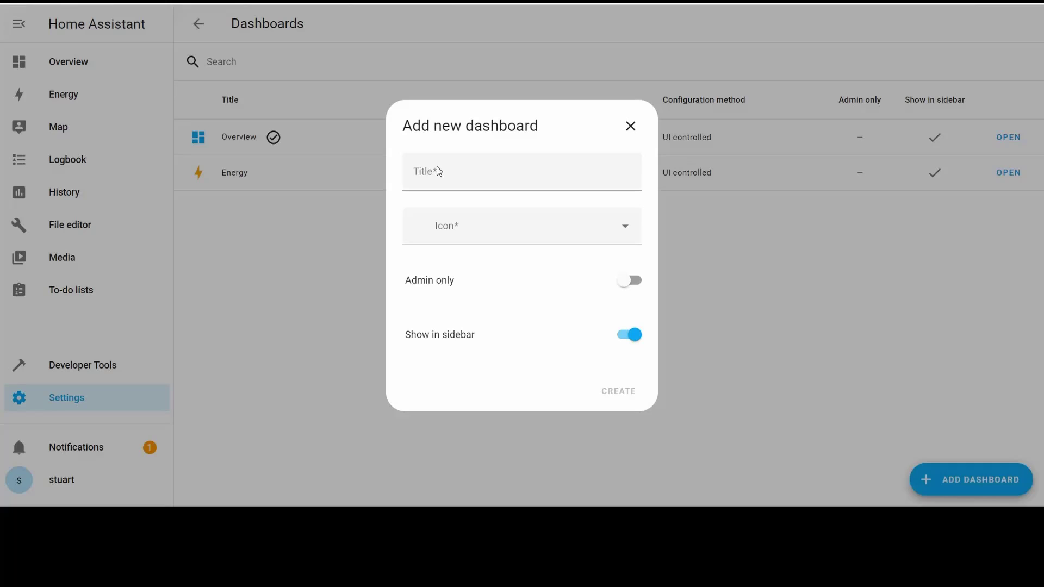
{"action": "left_click", "coordinate": [439, 171]}
{"action": "type", "text": "DIYBMS"}
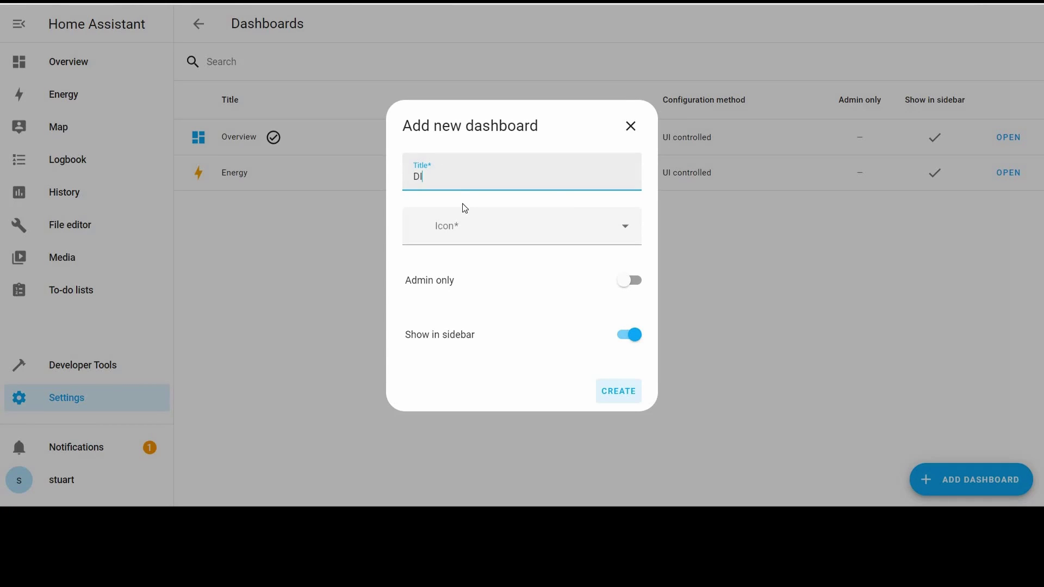
- Give the dashboard the mdi:battery icon, create it, and open DIYBMS
{"action": "left_click", "coordinate": [477, 244]}
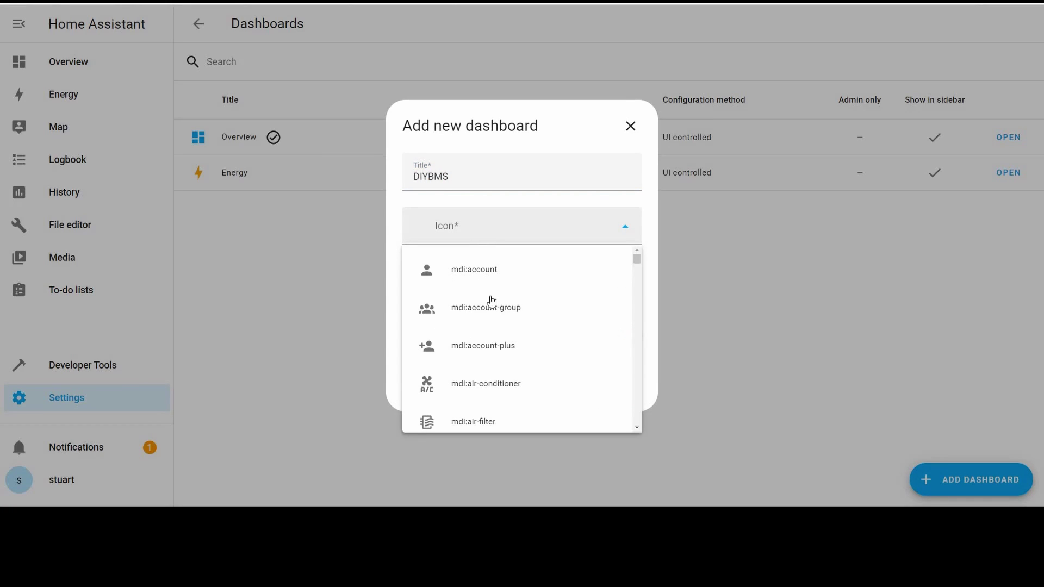
{"action": "scroll", "coordinate": [511, 337], "scroll_direction": "down", "scroll_amount": 10}
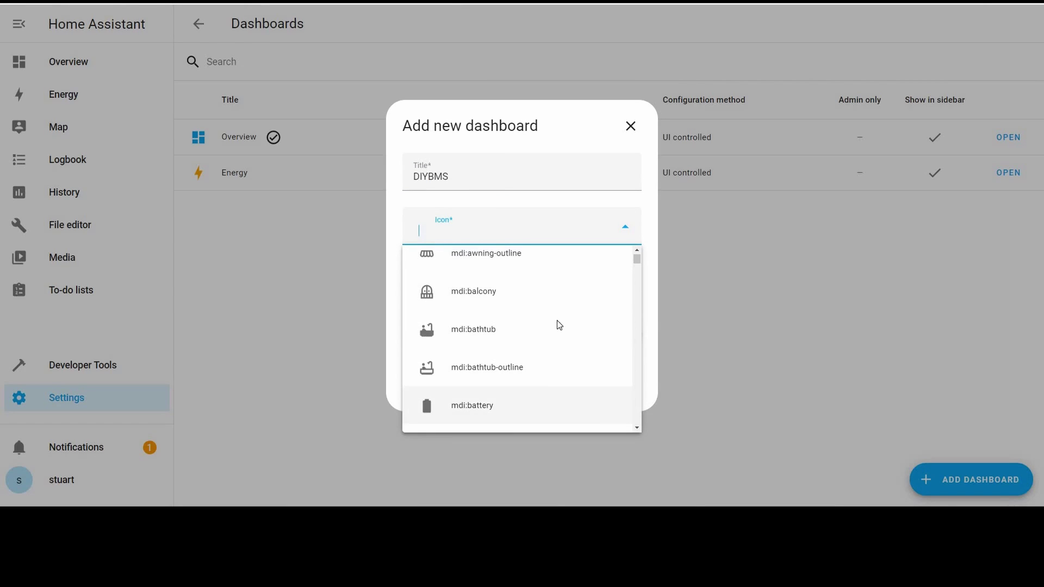
{"action": "left_click", "coordinate": [622, 397]}
{"action": "left_click", "coordinate": [630, 398]}
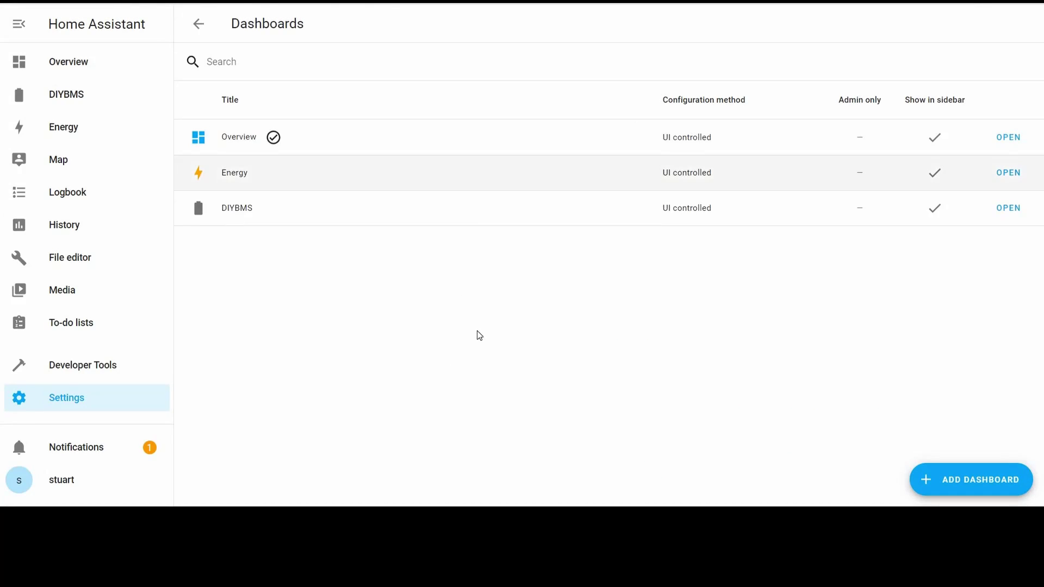
{"action": "left_click", "coordinate": [467, 208]}
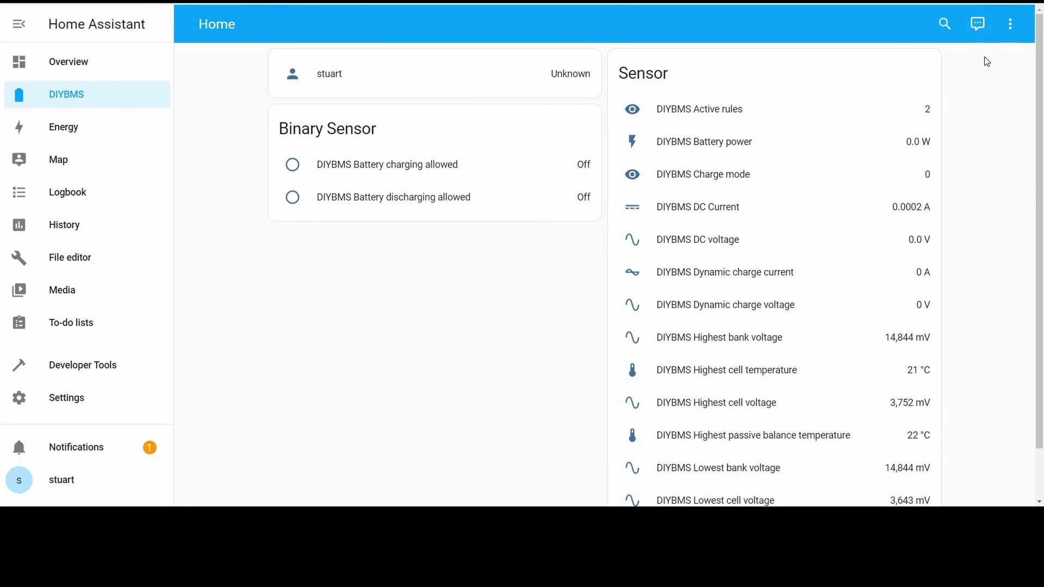
- Take control of the DIYBMS dashboard for editing, starting with an empty dashboard
{"action": "left_click", "coordinate": [1010, 26]}
{"action": "left_click", "coordinate": [967, 60]}
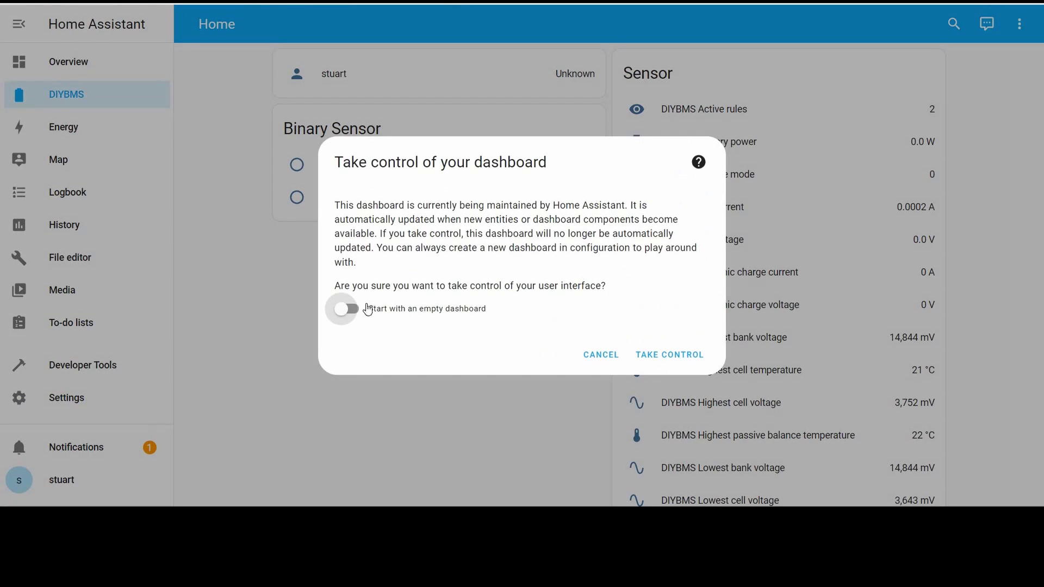
{"action": "left_click", "coordinate": [346, 309]}
{"action": "key", "text": "Return"}
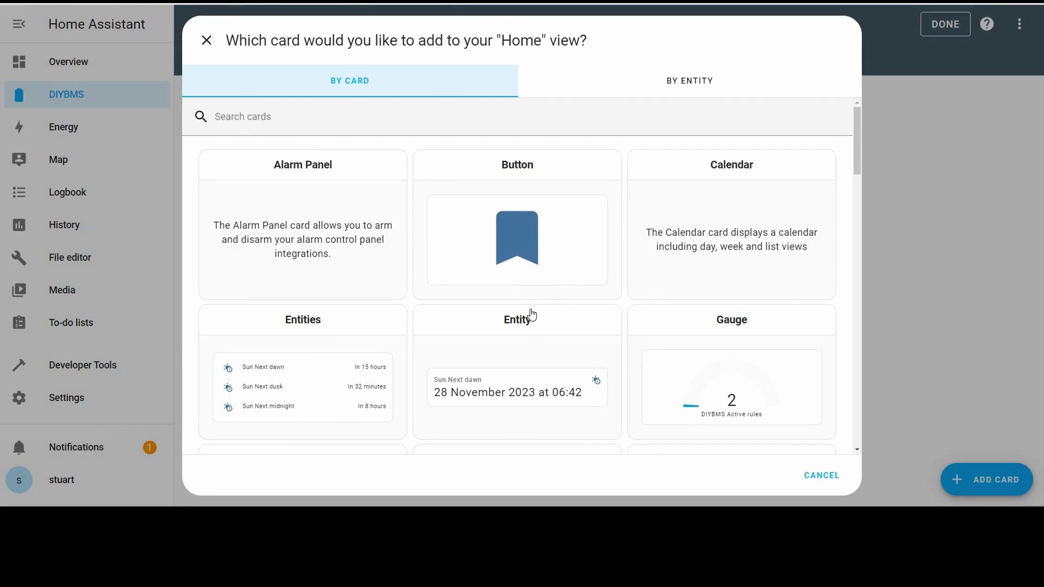
{"action": "scroll", "coordinate": [724, 292], "scroll_direction": "down", "scroll_amount": 2}
- Add a gauge card for DIYBMS State of charge named 'State of Charge' with unit %
{"action": "left_click", "coordinate": [661, 289]}
{"action": "scroll", "coordinate": [338, 209], "scroll_direction": "down", "scroll_amount": 6}
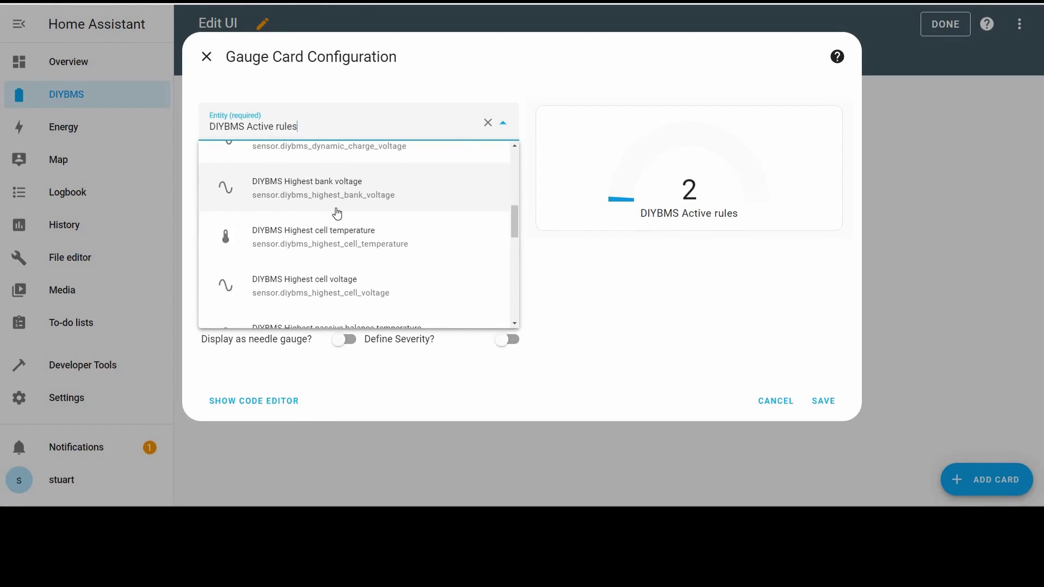
{"action": "scroll", "coordinate": [320, 268], "scroll_direction": "down", "scroll_amount": 1}
{"action": "left_click", "coordinate": [321, 255]}
{"action": "key", "text": "Tab"}
{"action": "type", "text": "State of Charge"}
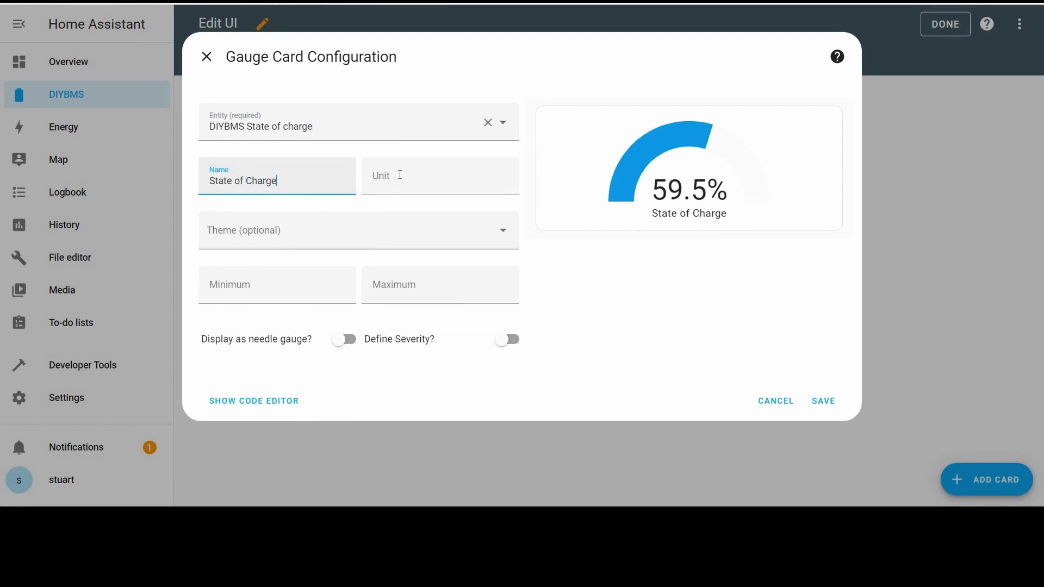
{"action": "key", "text": "Tab"}
{"action": "type", "text": "%"}
{"action": "key", "text": "Tab"}
- Set the gauge range to minimum 0 and maximum 100, and save the card
{"action": "left_click", "coordinate": [298, 287]}
{"action": "type", "text": "0"}
{"action": "key", "text": "Tab"}
{"action": "type", "text": "100"}
{"action": "key", "text": "Tab"}
{"action": "key", "text": "Tab"}
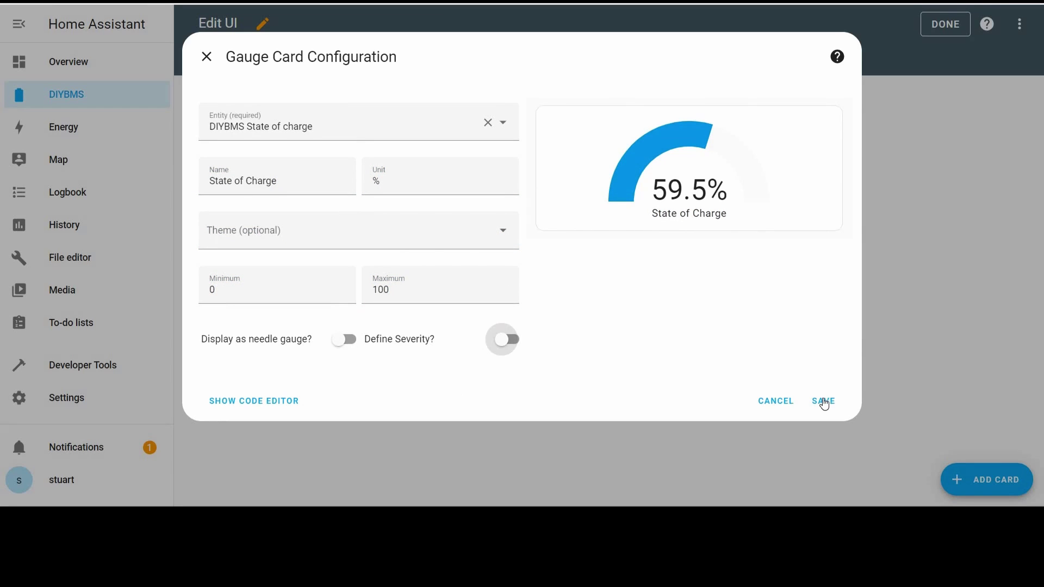
{"action": "left_click", "coordinate": [823, 401]}
- Add a sensor card showing DIYBMS DC voltage and go to its name field
{"action": "left_click", "coordinate": [982, 481]}
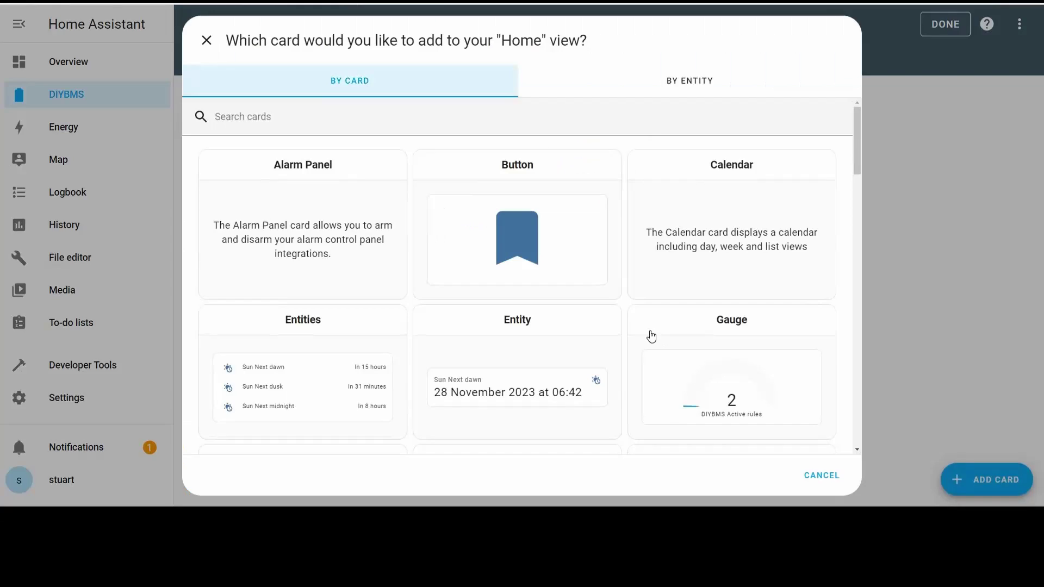
{"action": "scroll", "coordinate": [643, 331], "scroll_direction": "down", "scroll_amount": 5}
{"action": "left_click", "coordinate": [645, 261]}
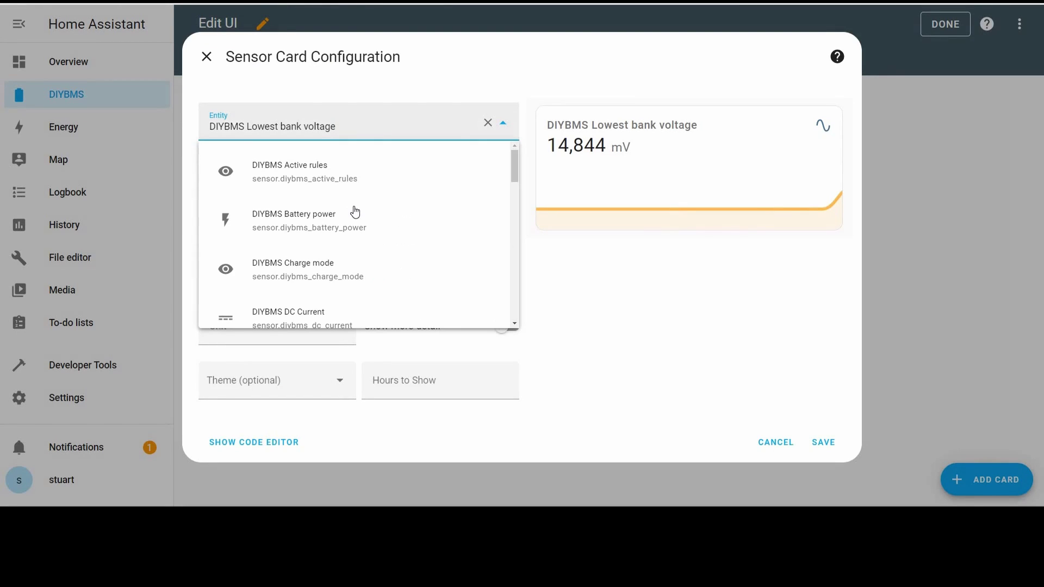
{"action": "scroll", "coordinate": [348, 265], "scroll_direction": "down", "scroll_amount": 2}
{"action": "left_click", "coordinate": [347, 258]}
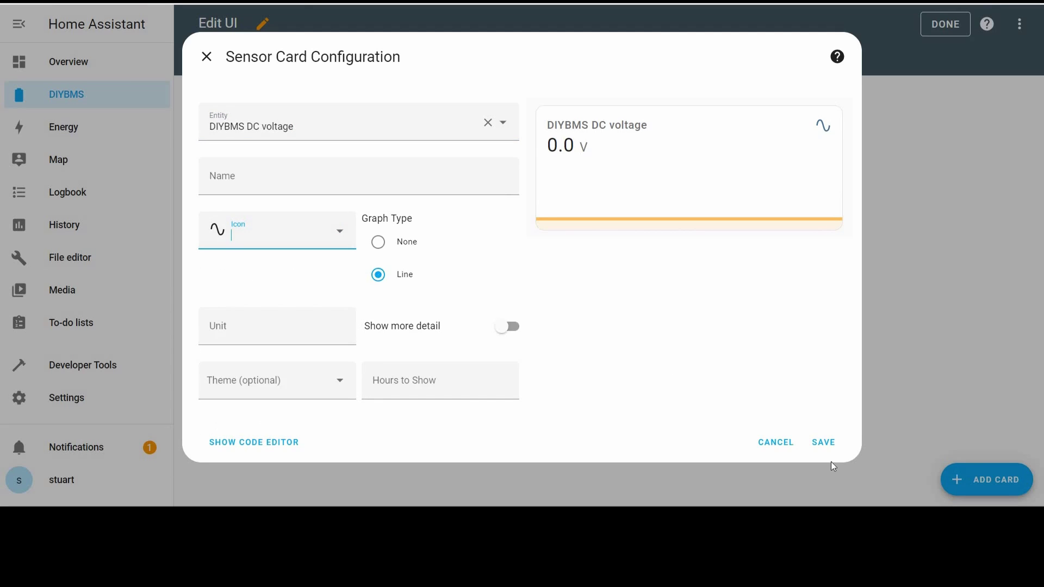
{"action": "left_click", "coordinate": [375, 182]}
- Name the sensor card 'Battery DC Voltage' and save it
{"action": "type", "text": "Battery DC Voltage"}
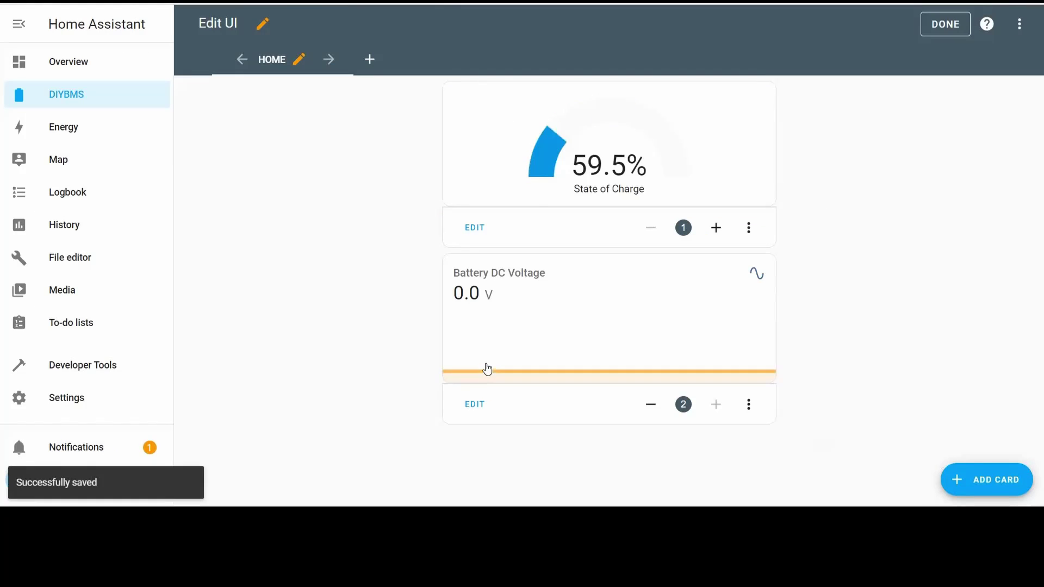
{"action": "left_click", "coordinate": [823, 442]}
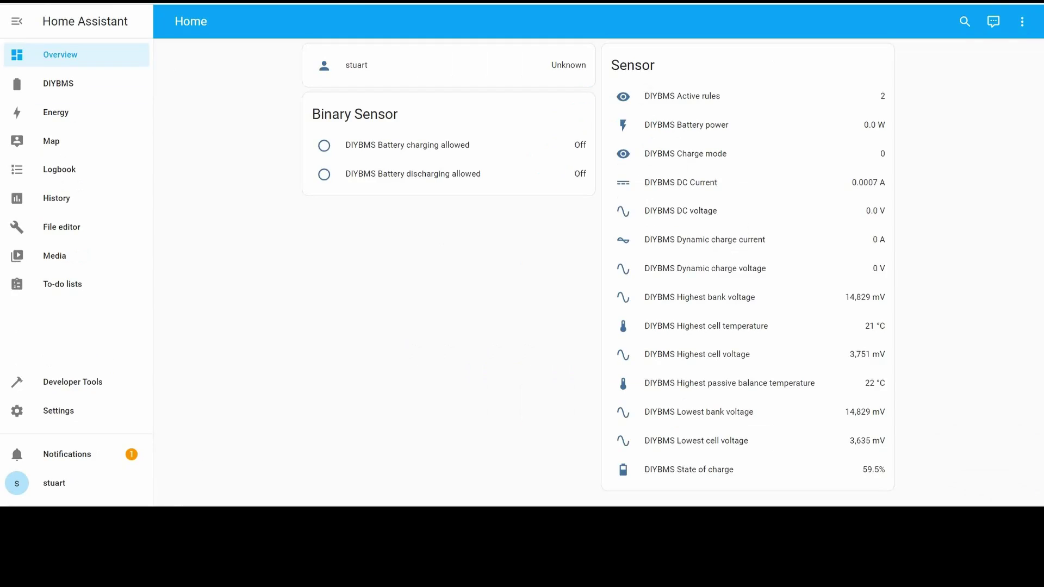